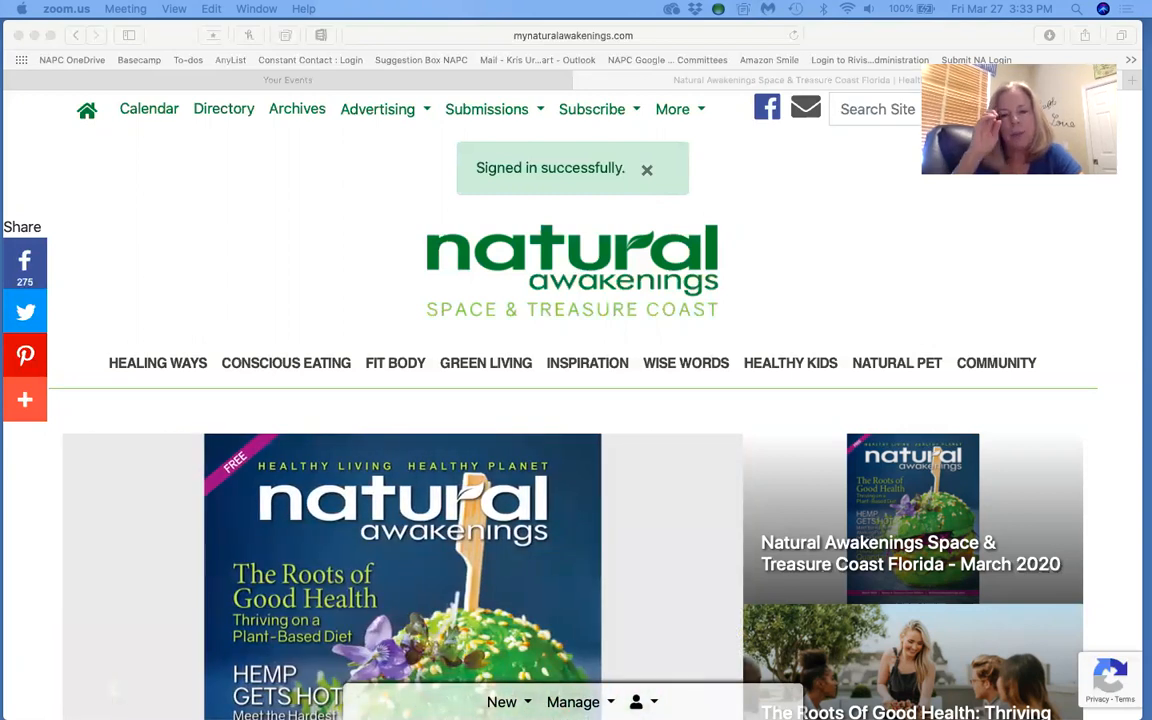
Step: Switch to Safari and open the list of own event submissions on the Natural Awakenings site
key(super+Tab)
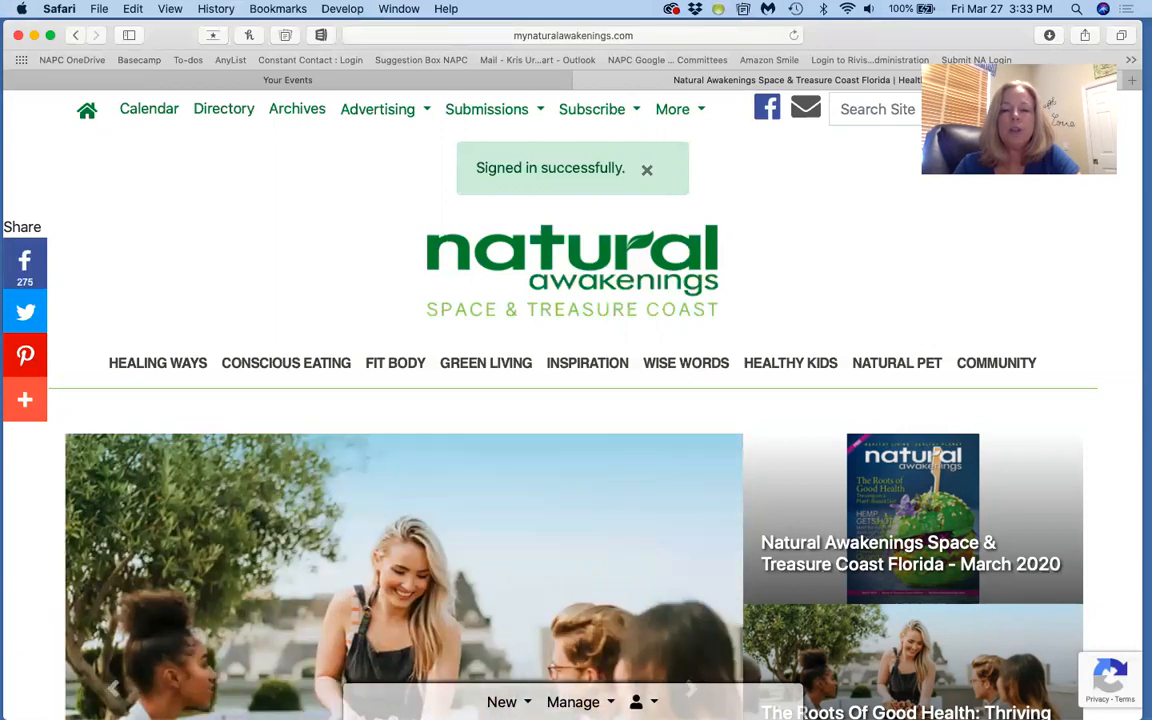
click(640, 702)
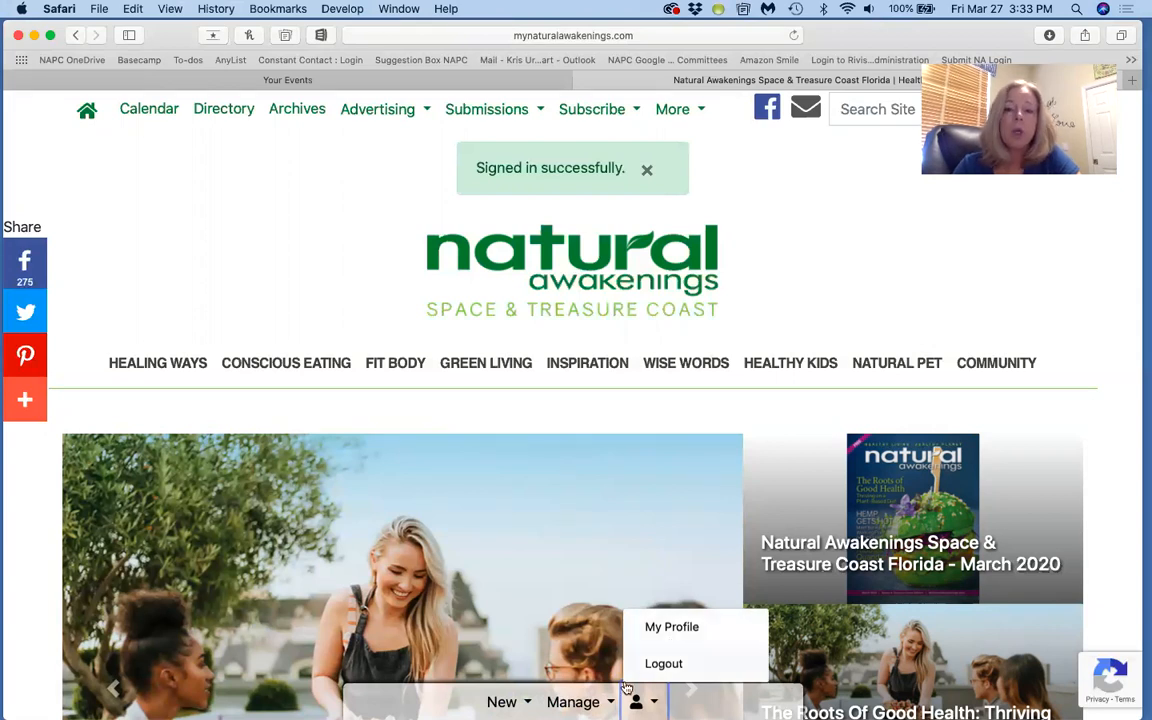
click(573, 702)
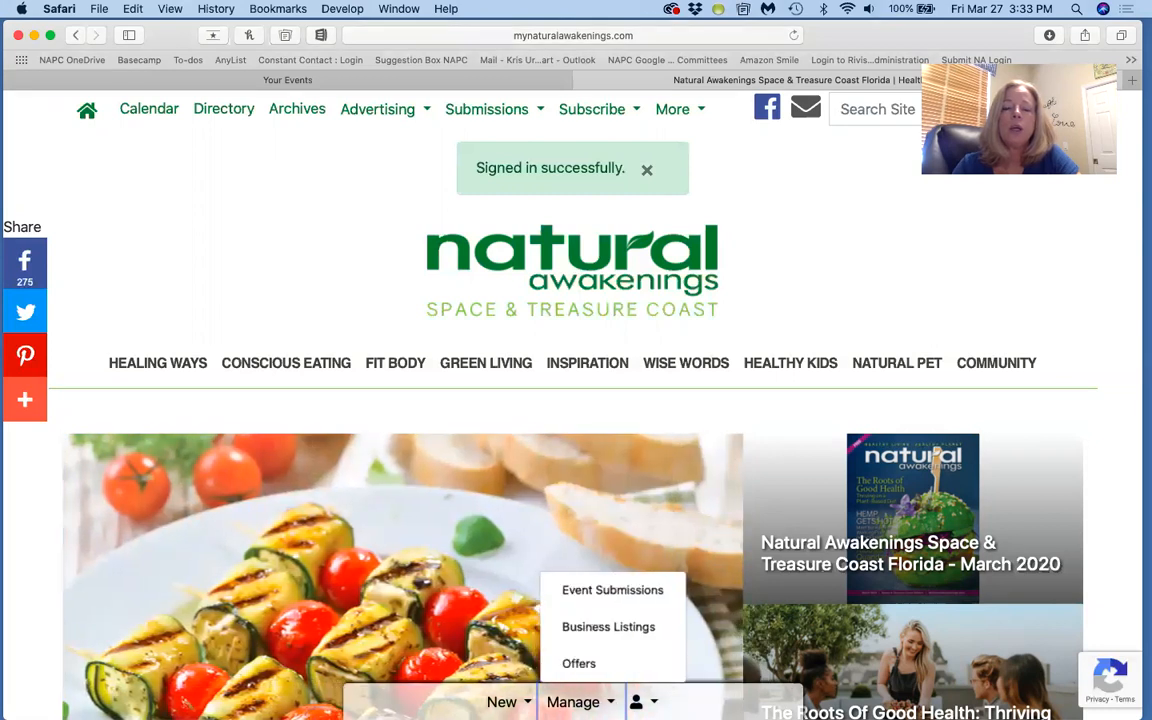
click(590, 593)
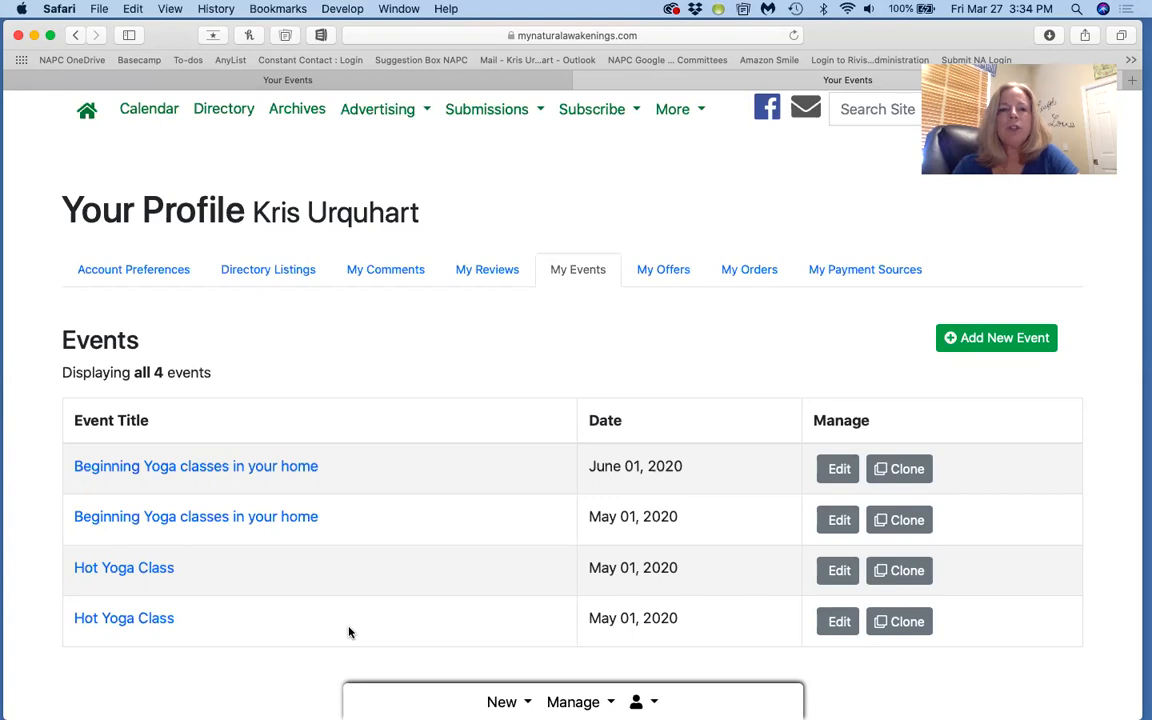
Step: Open the June 01, 2020 "Beginning Yoga classes in your home" event for editing and look through its title, status, image and description
click(829, 475)
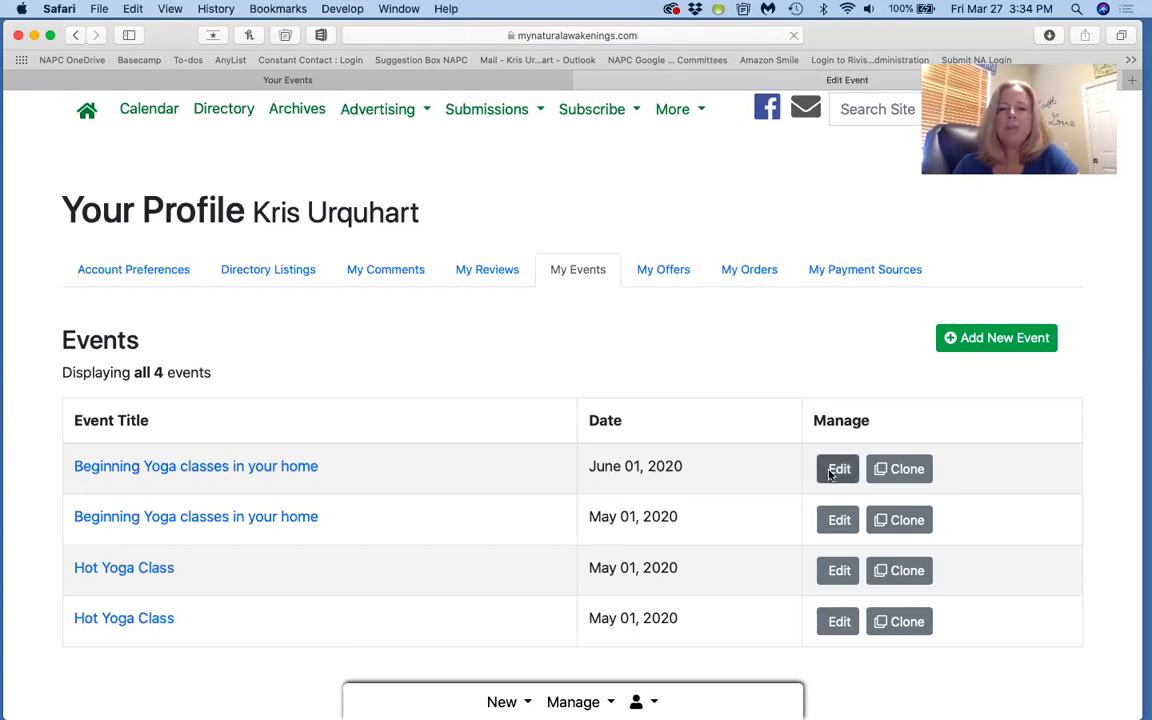
scroll(829, 475, down, 2)
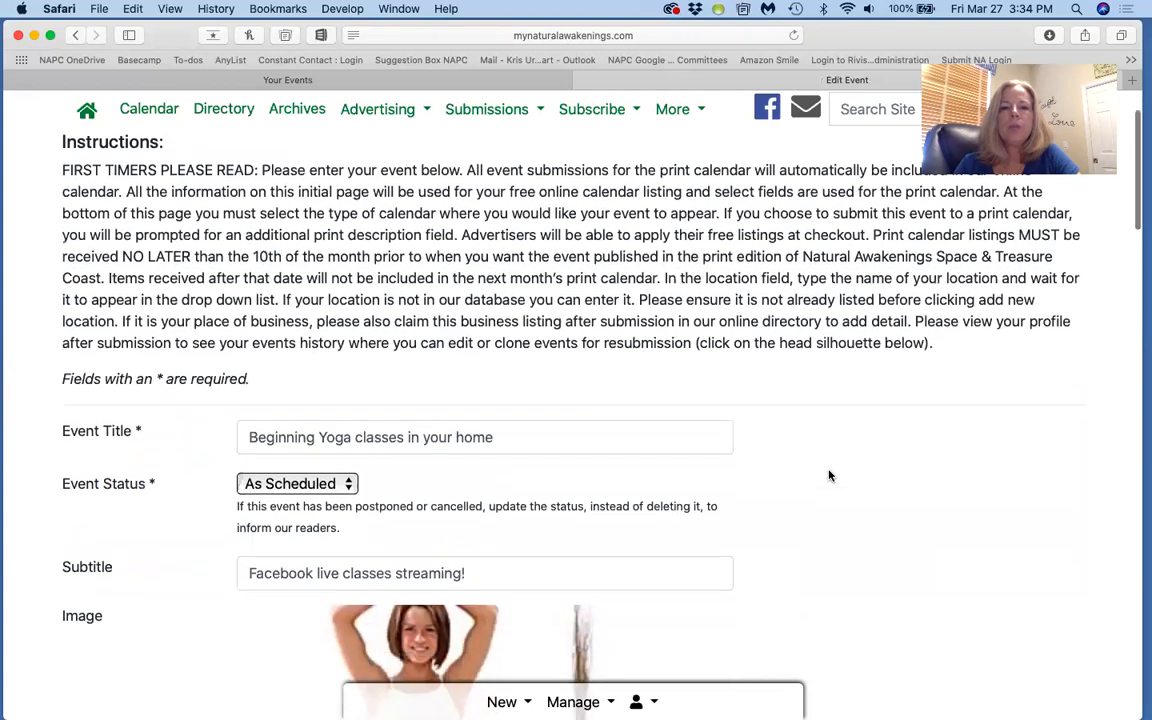
scroll(829, 475, down, 5)
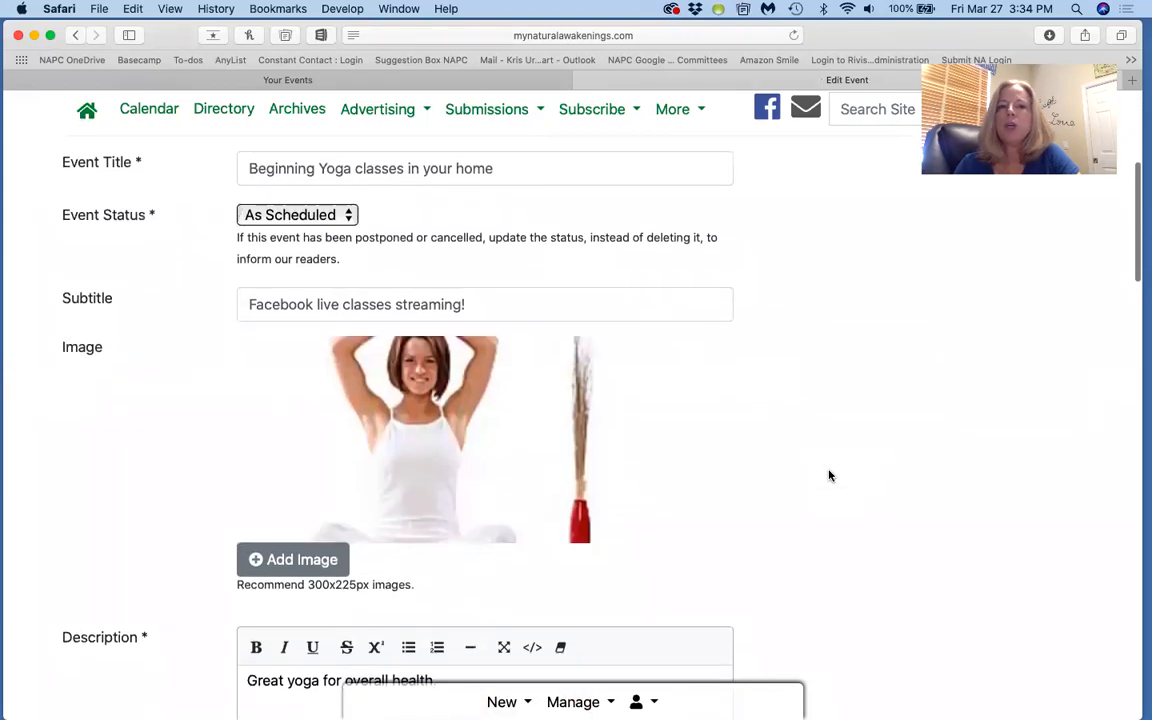
scroll(829, 475, down, 5)
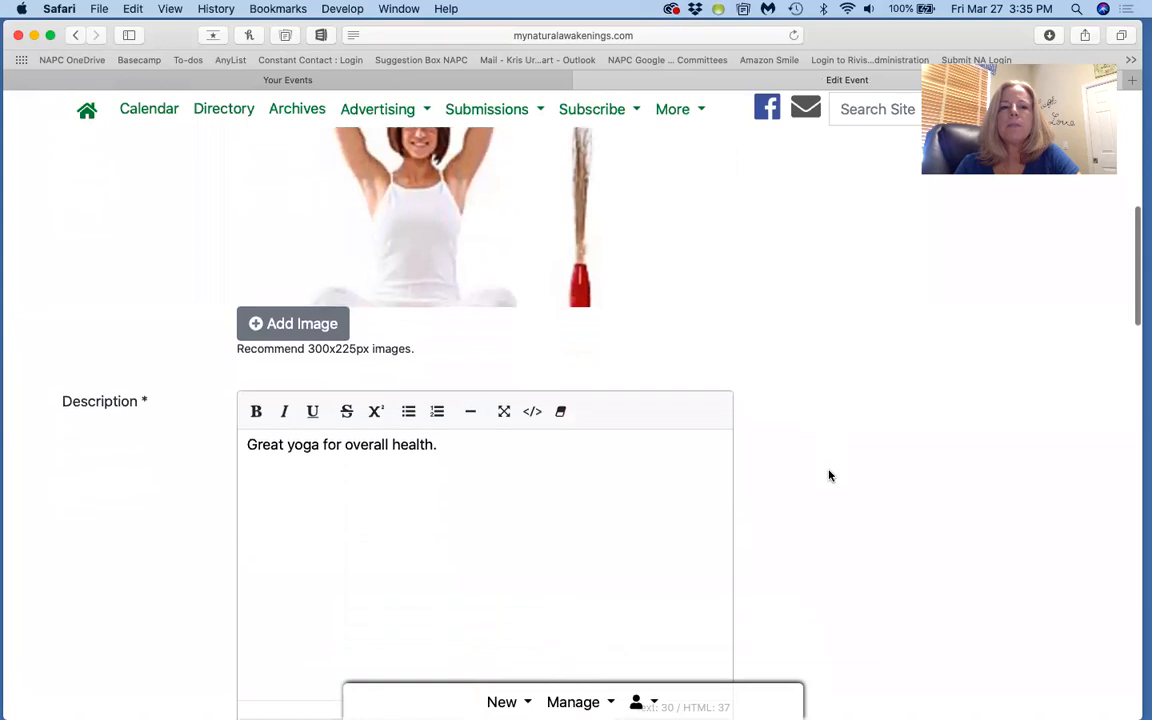
scroll(829, 475, down, 2)
scroll(483, 368, up, 5)
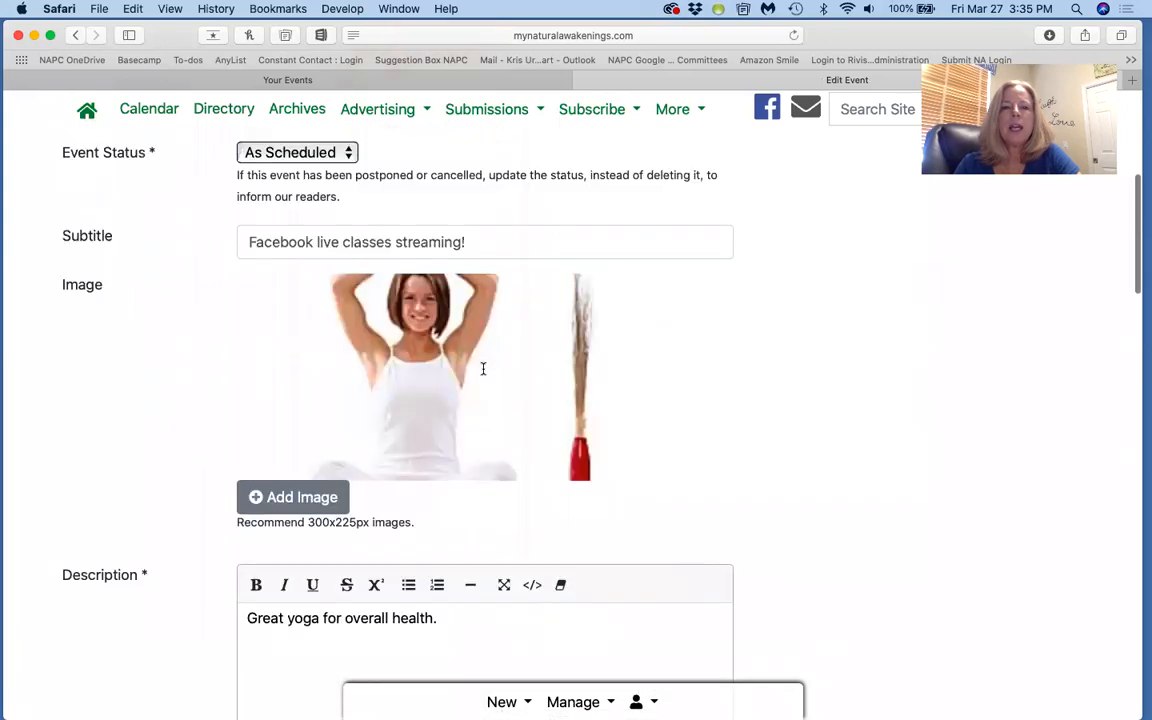
scroll(483, 368, up, 3)
scroll(483, 374, down, 1)
scroll(483, 374, down, 6)
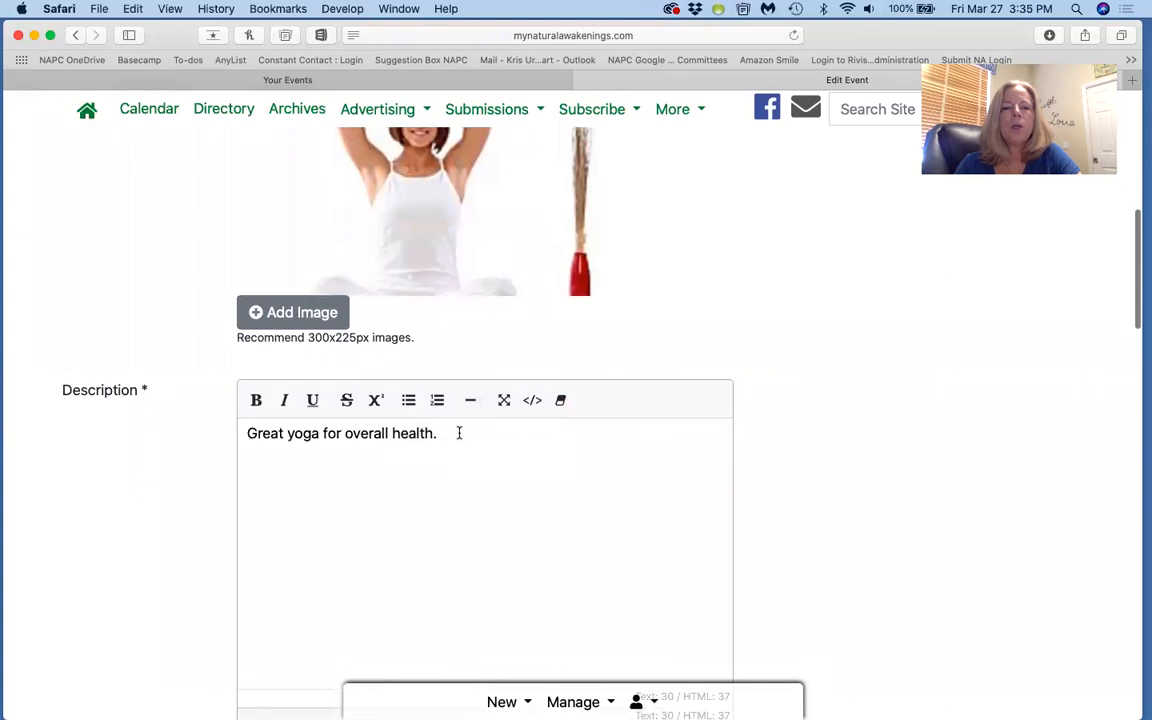
Step: Replace the period ending the event description with "you can view these in the comfort of your own home!"
click(458, 433)
key(BackSpace)
text(you can ve)
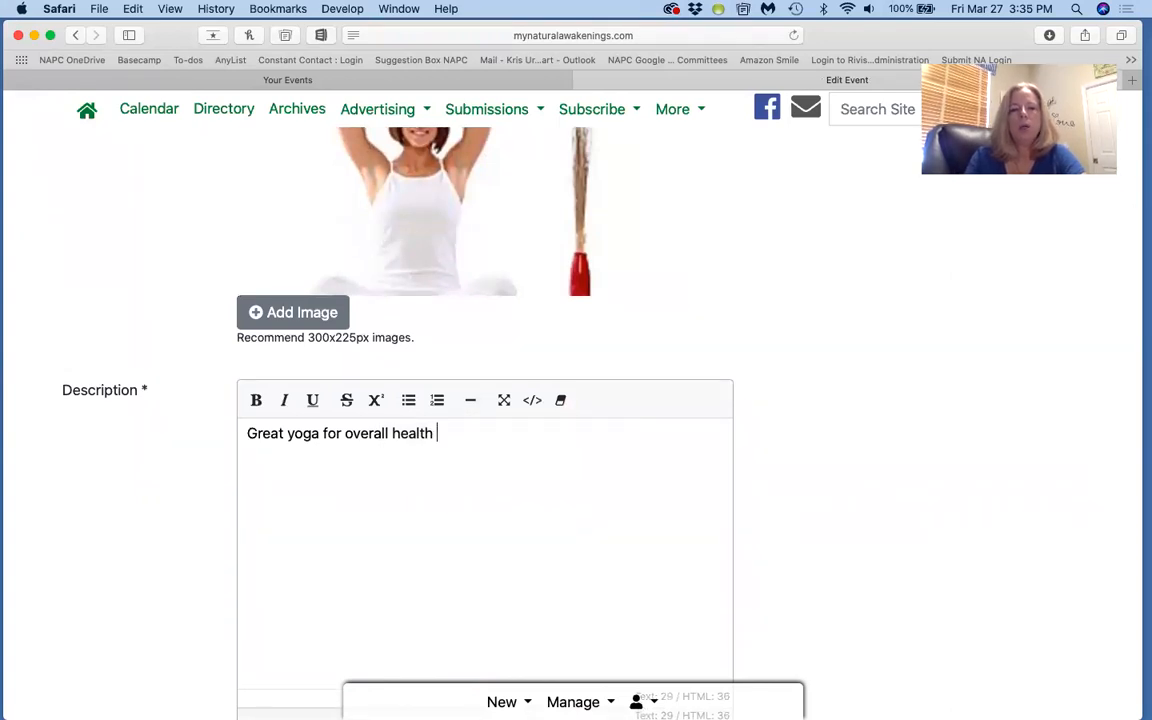
text(iew these)
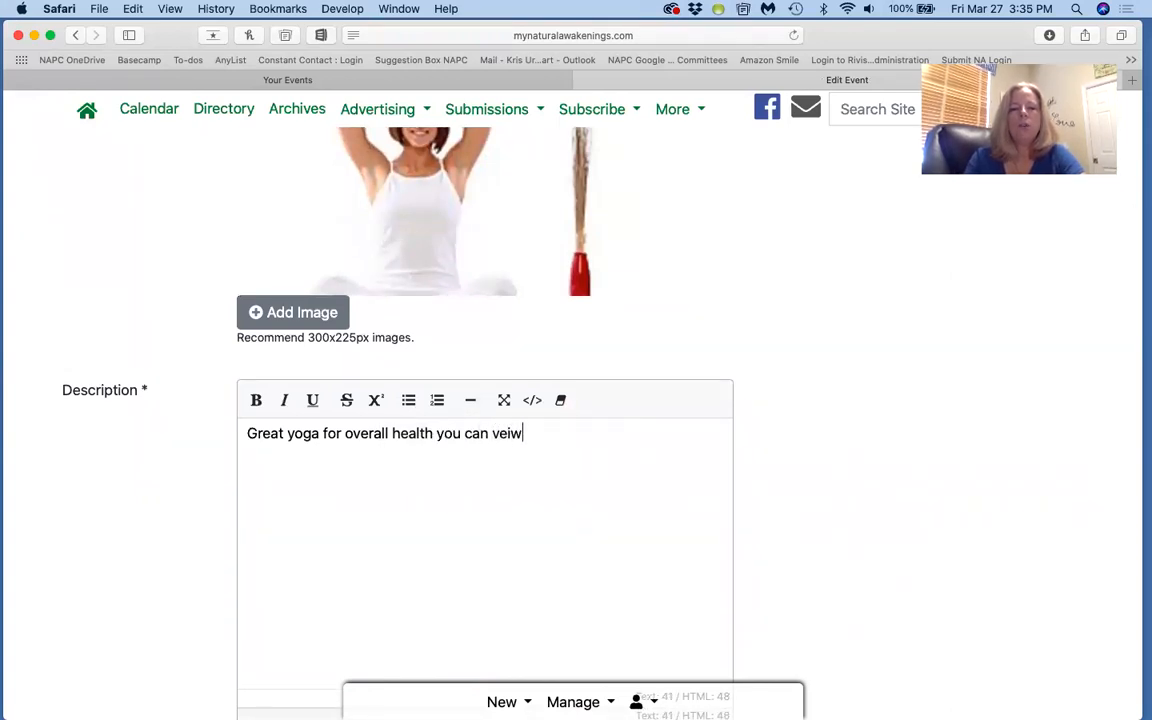
text( in th)
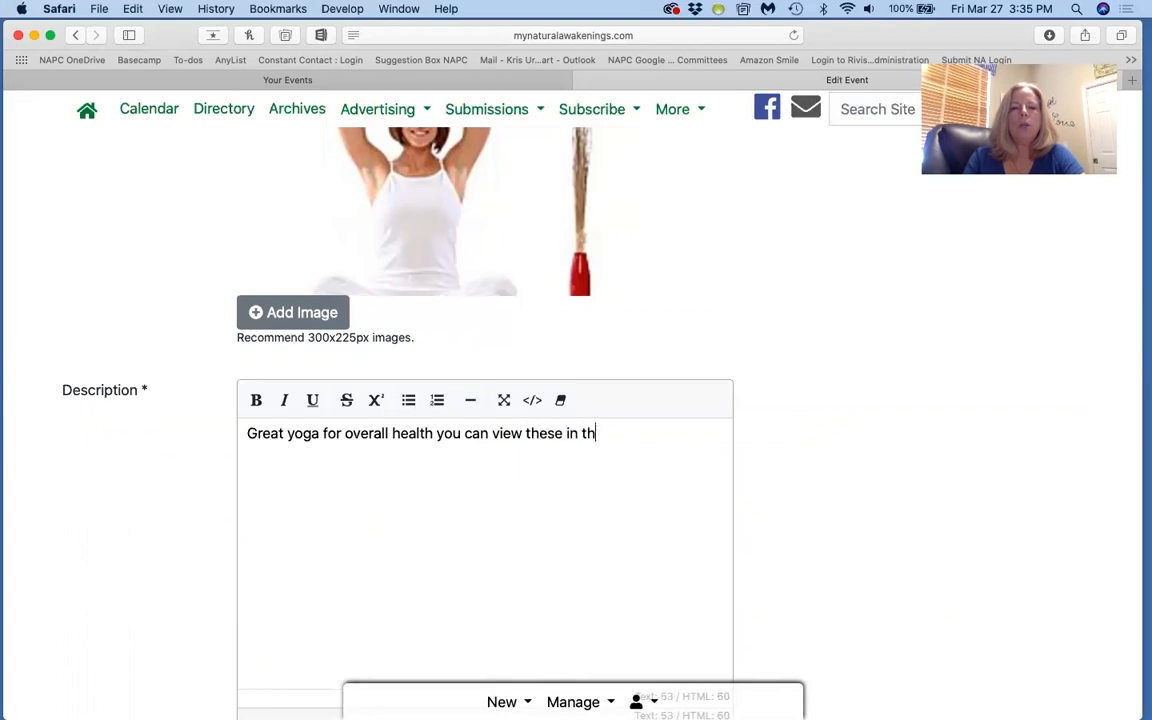
text(e comfort of you)
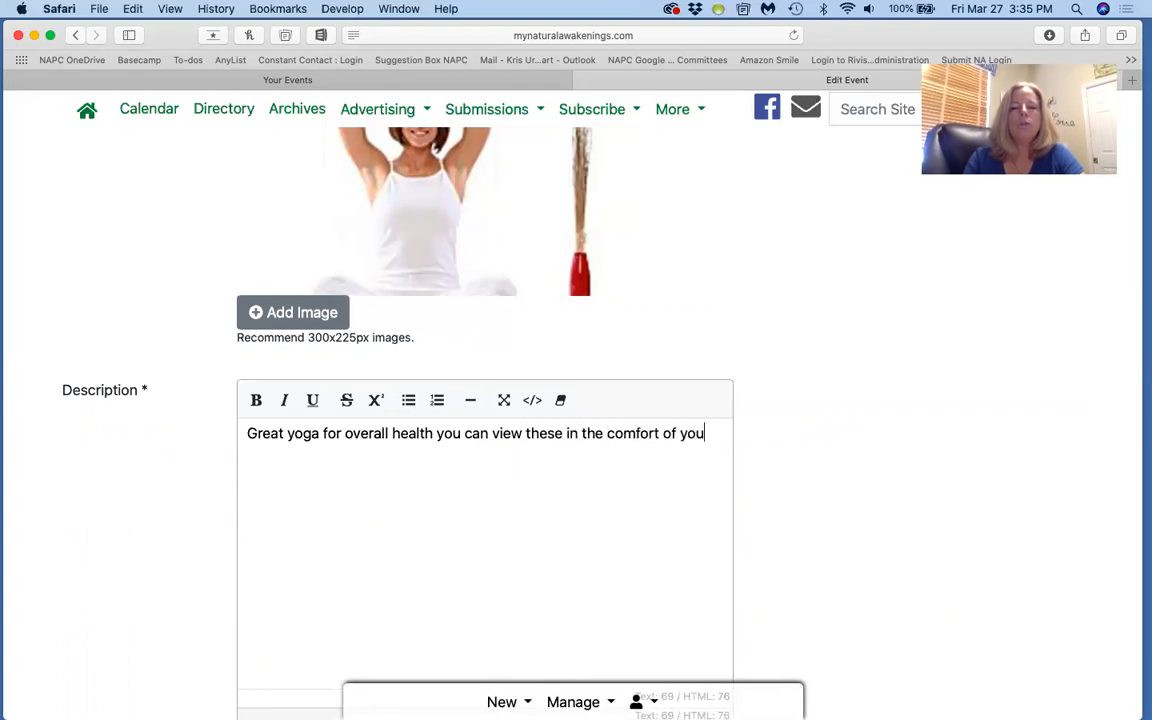
text(r own home!)
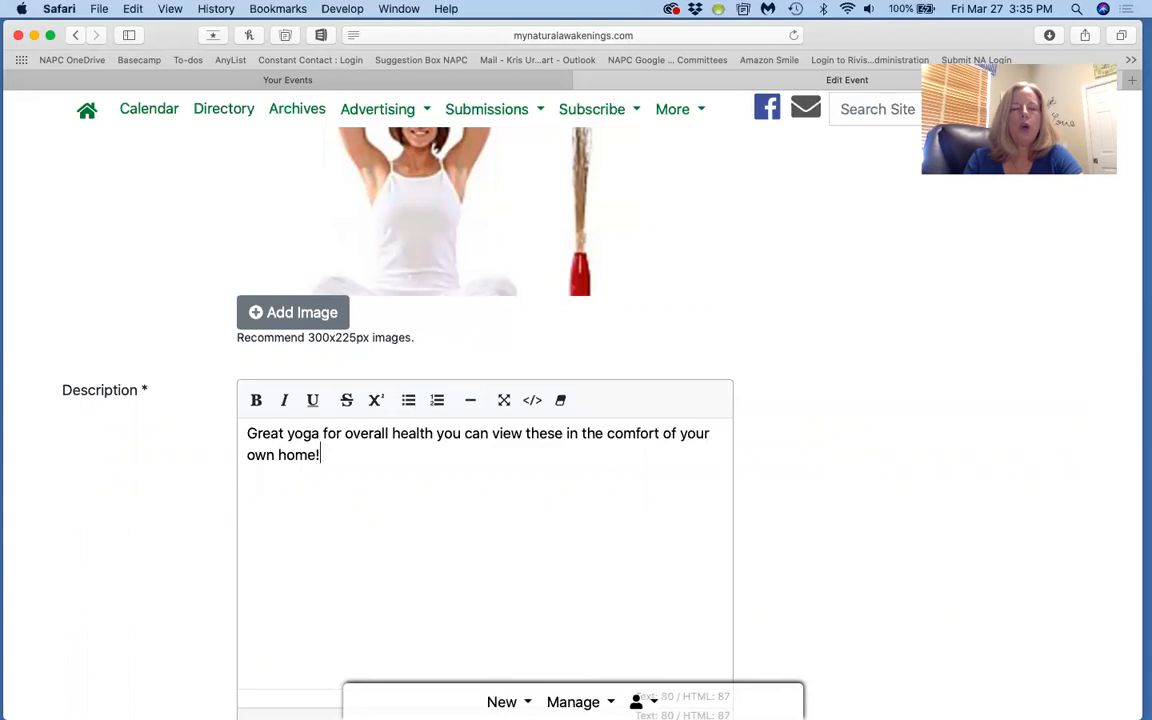
Step: Add the sentence "Be sure and ask about our studio classes as well." to the end of the event description
text( Be sure and ask about )
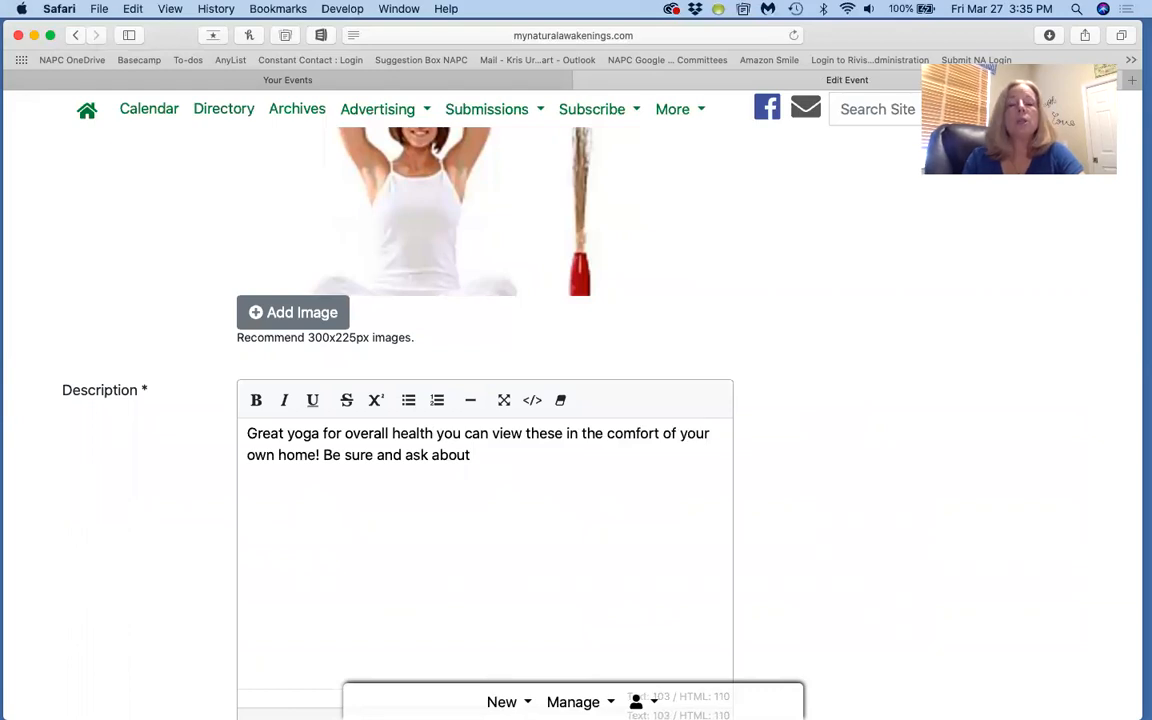
text(out)
key(BackSpace)
key(BackSpace)
text(r studio cl)
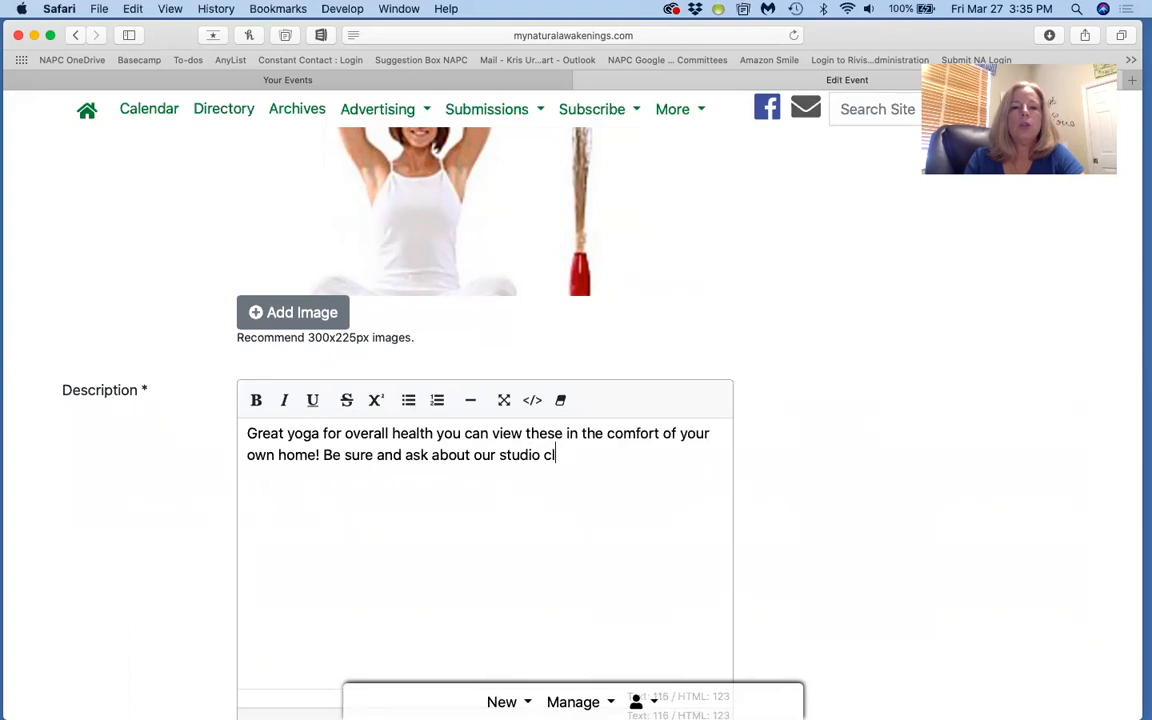
text(asses as well.)
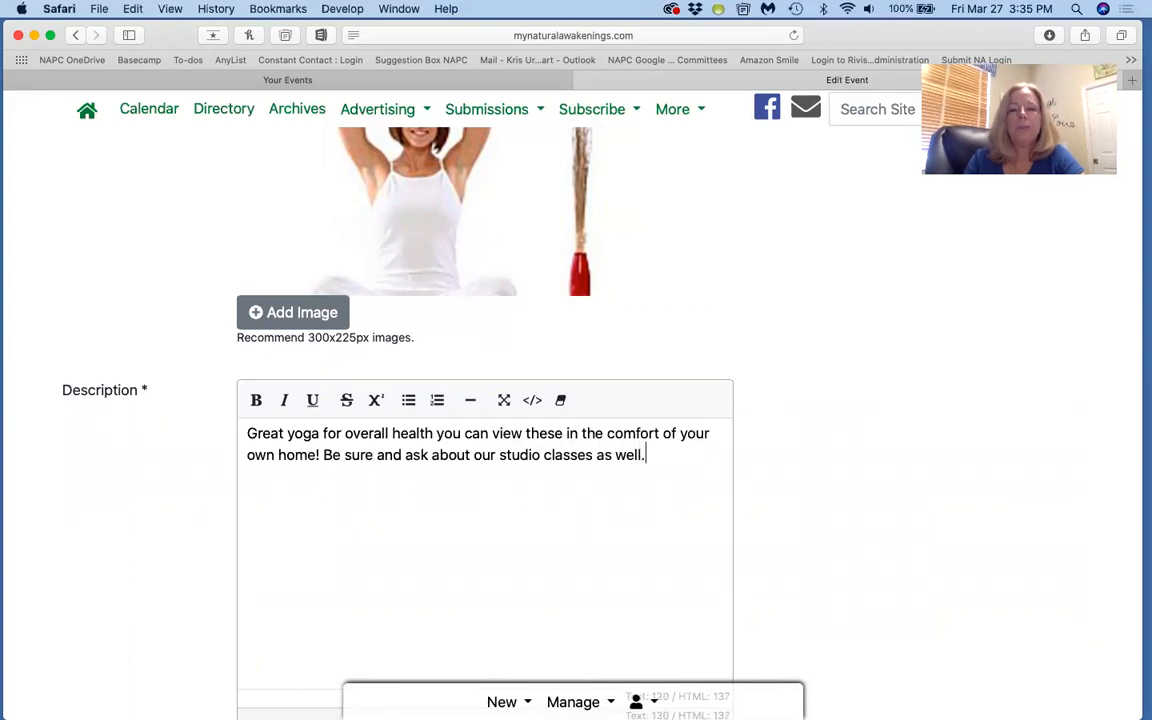
Step: Submit the update of the Beginning Yoga event, keeping its dates, venue, price and category as they are
scroll(876, 476, down, 2)
scroll(876, 476, down, 1)
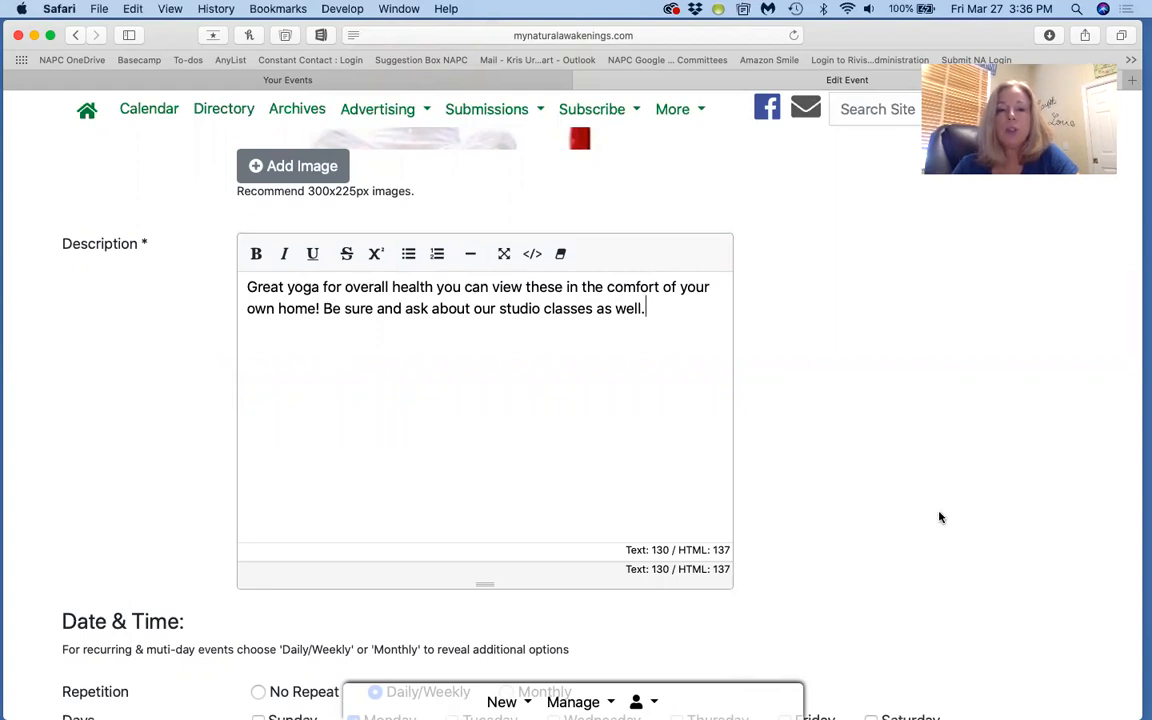
scroll(938, 514, down, 2)
scroll(938, 517, down, 15)
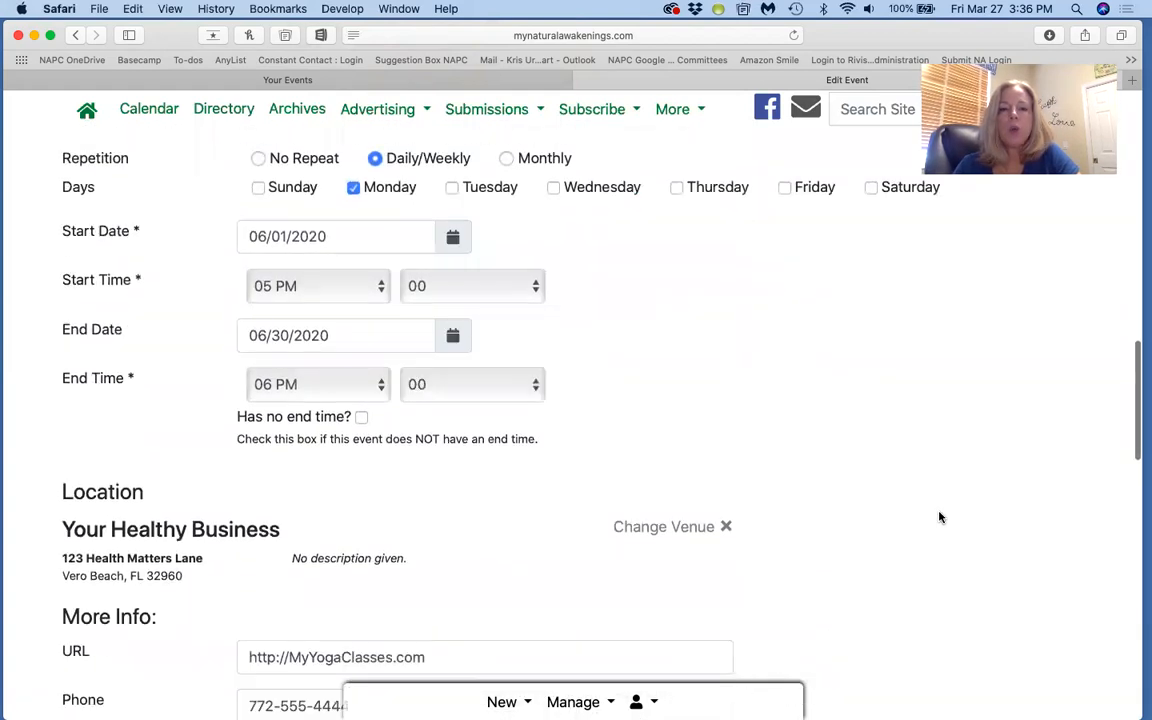
scroll(938, 517, down, 4)
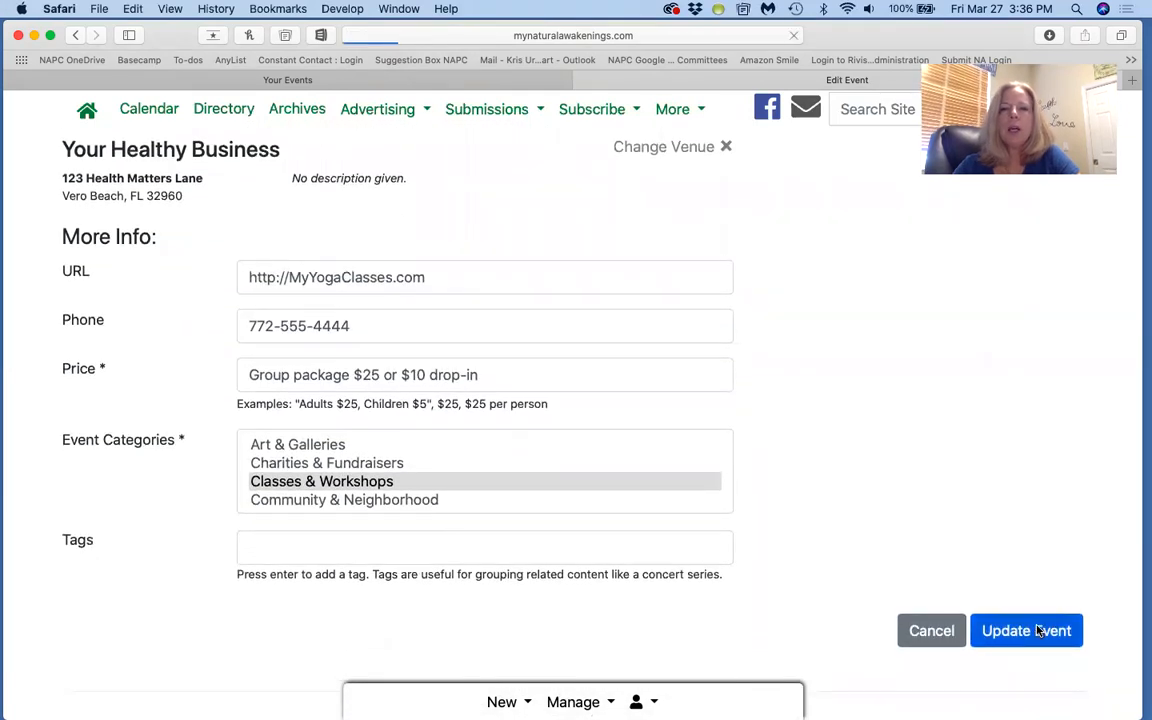
click(1040, 631)
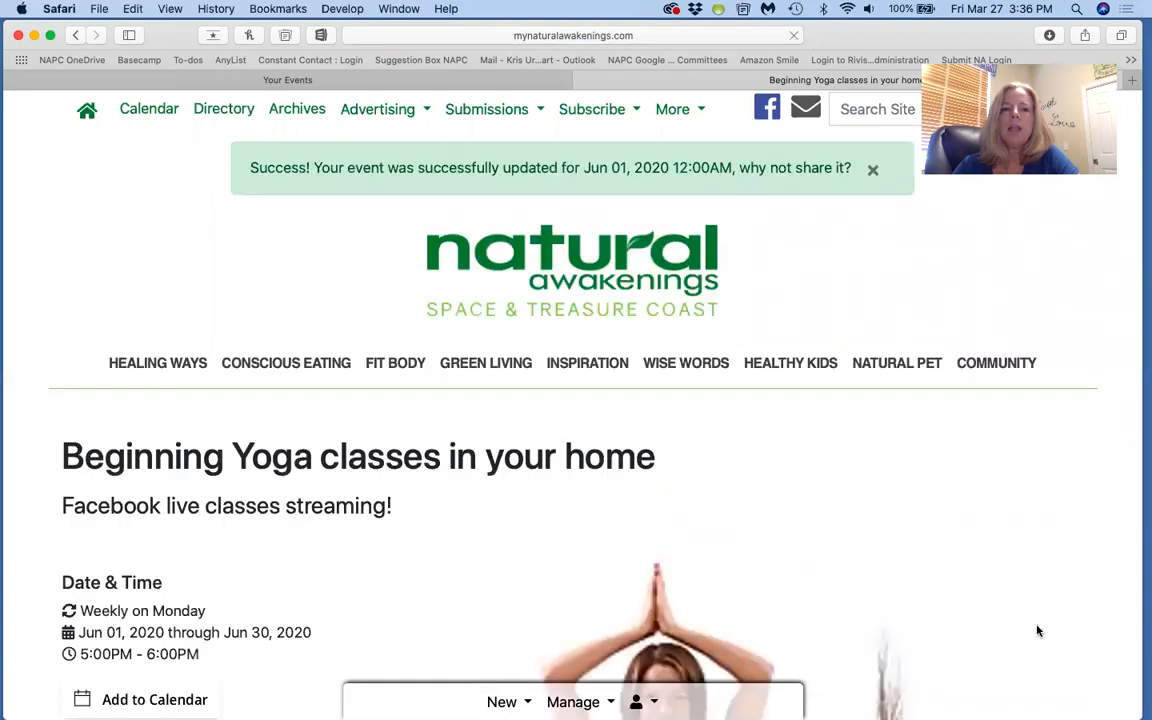
Step: Look over the updated event's public page and return to the list of own event submissions
scroll(1038, 631, down, 5)
scroll(1038, 631, down, 5)
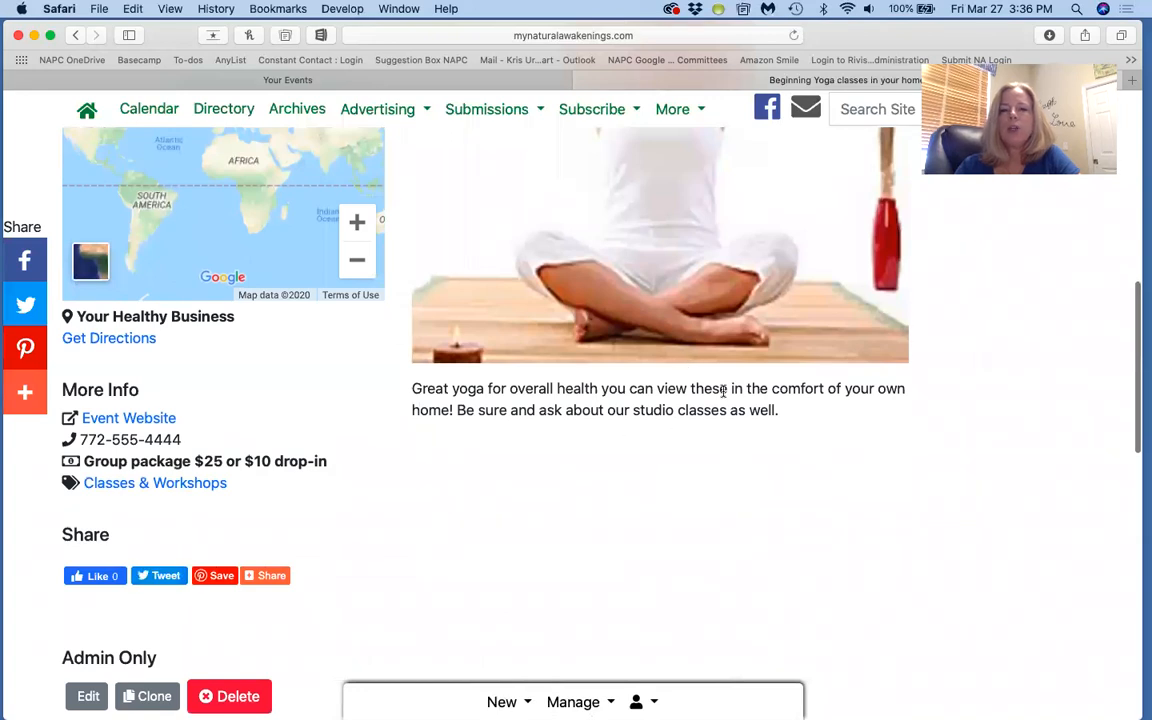
scroll(874, 453, up, 6)
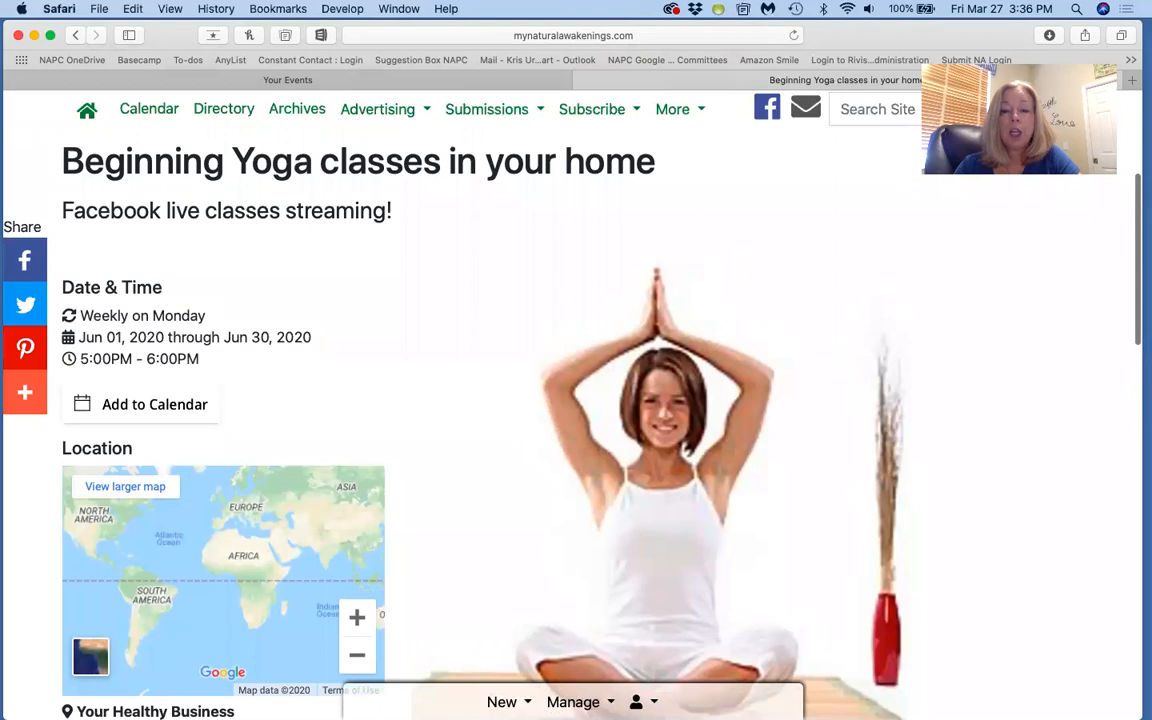
click(570, 702)
click(592, 602)
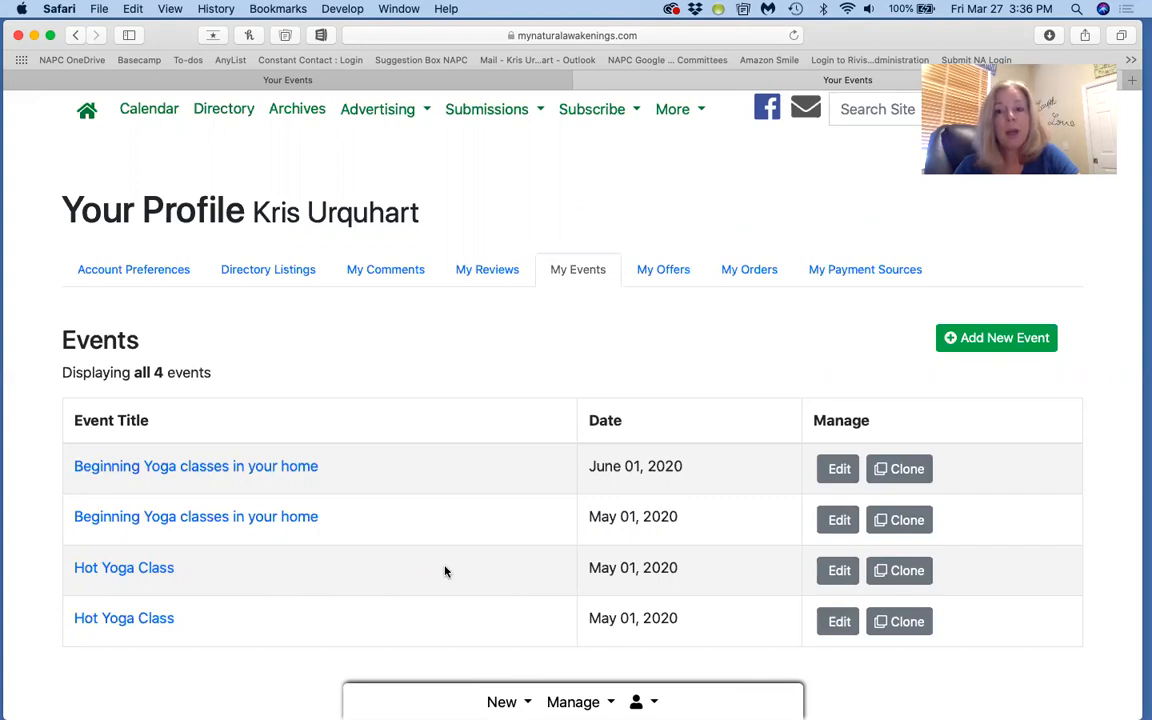
Step: Clone the first of the two Hot Yoga Class events and go to the copy's date and time settings
click(905, 571)
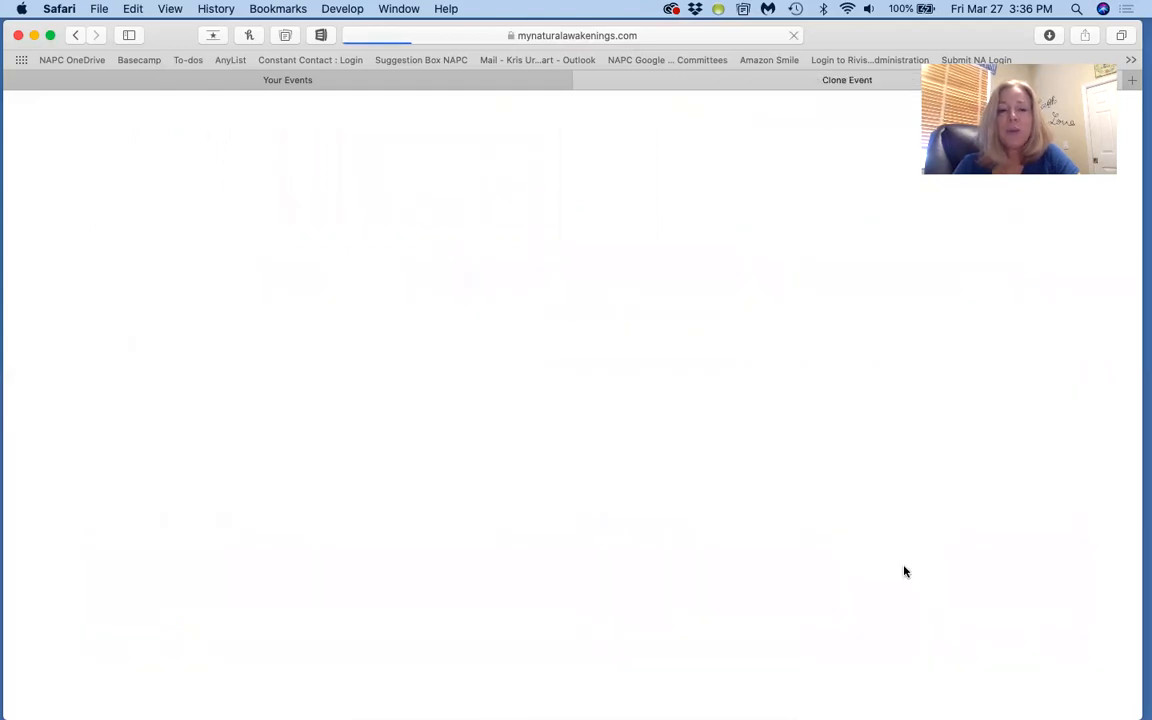
scroll(861, 533, down, 5)
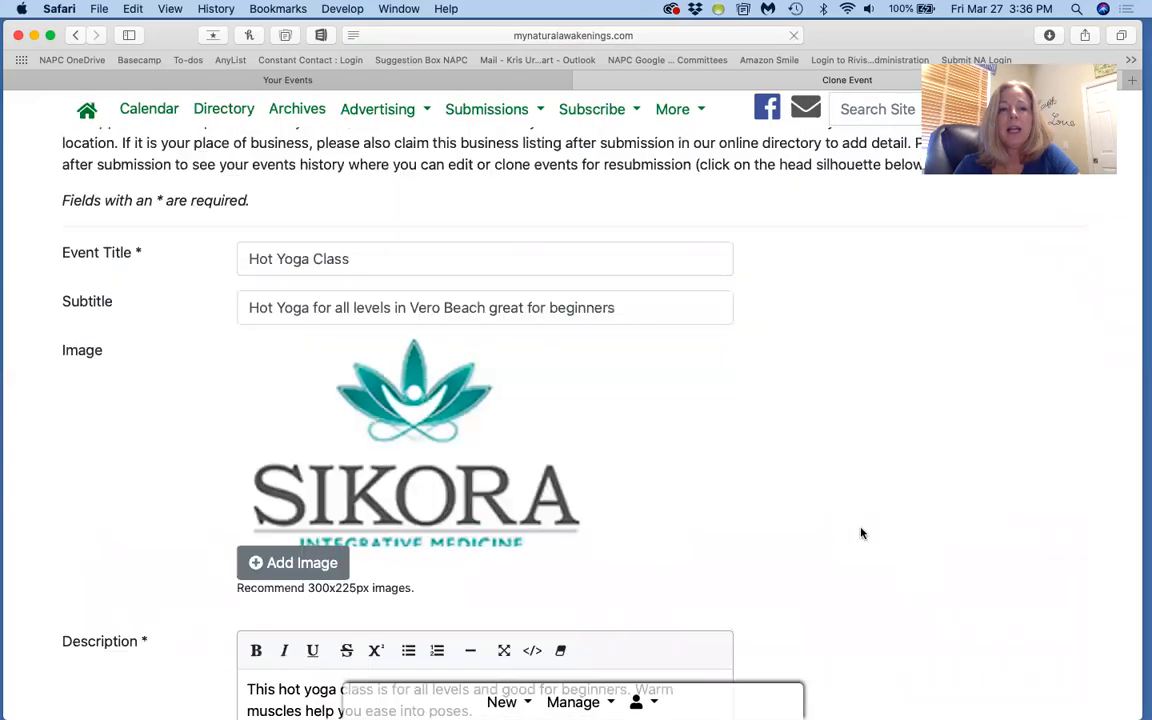
scroll(861, 533, down, 5)
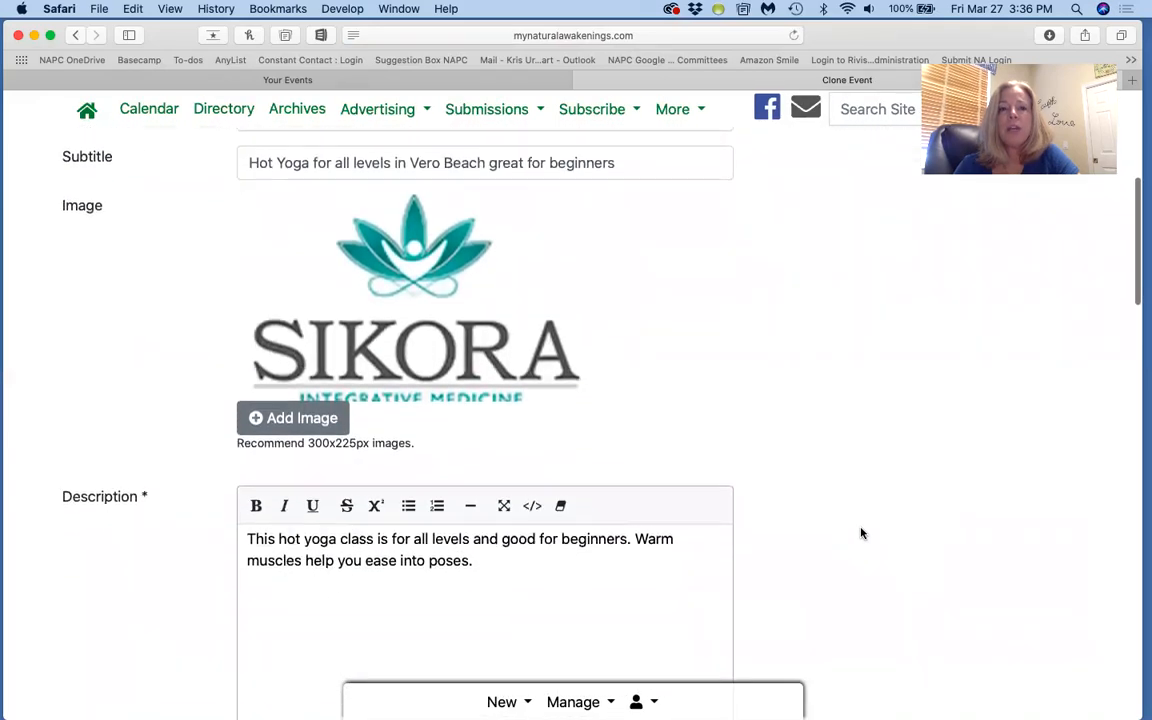
scroll(861, 533, down, 10)
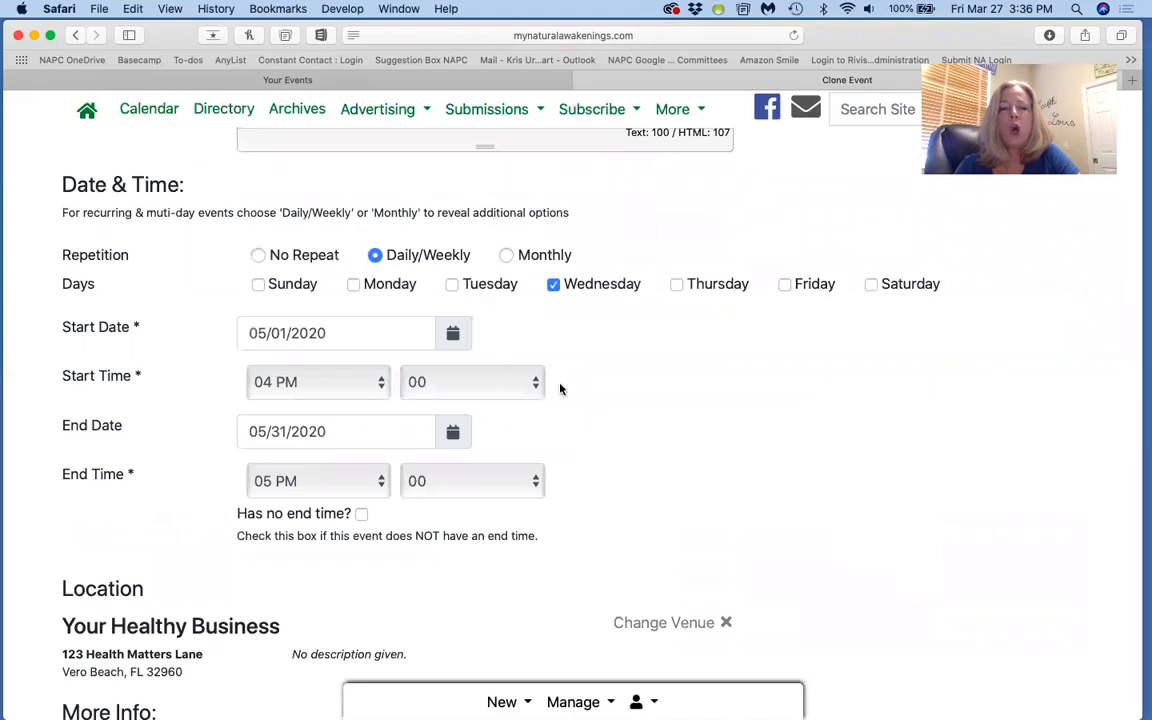
Step: Set the cloned Hot Yoga Class event's start date to 06/01/2020 and its end date to 06/30/2020
click(455, 334)
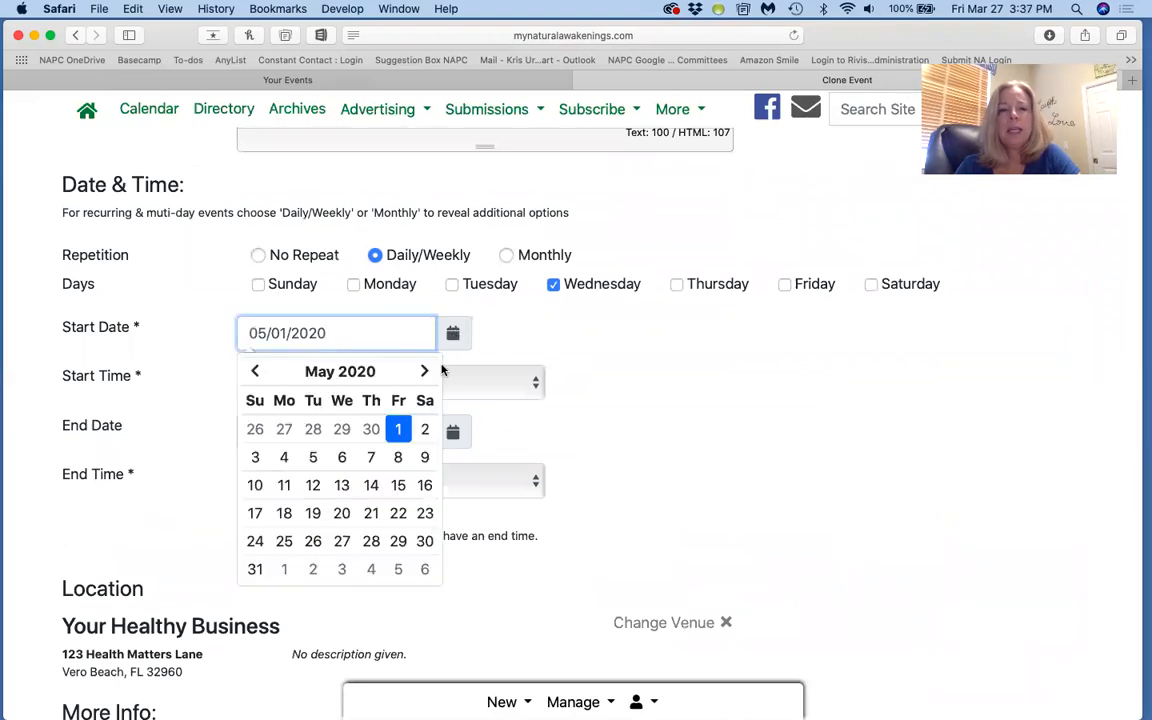
click(427, 372)
click(285, 429)
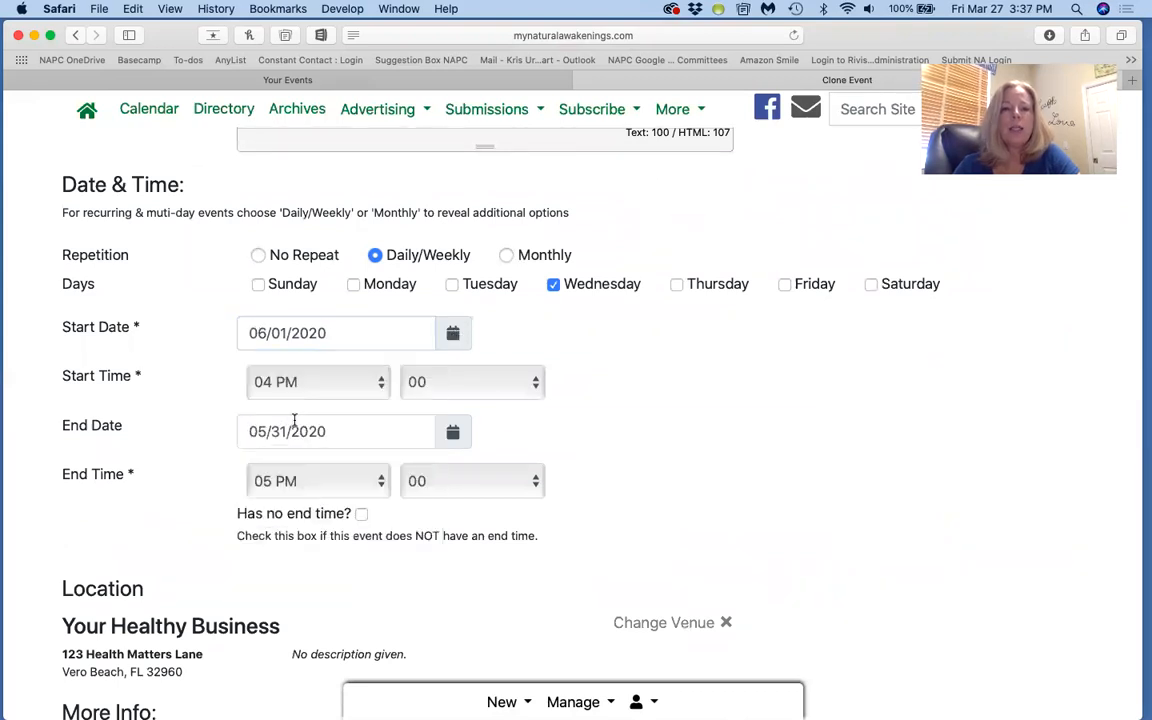
click(454, 434)
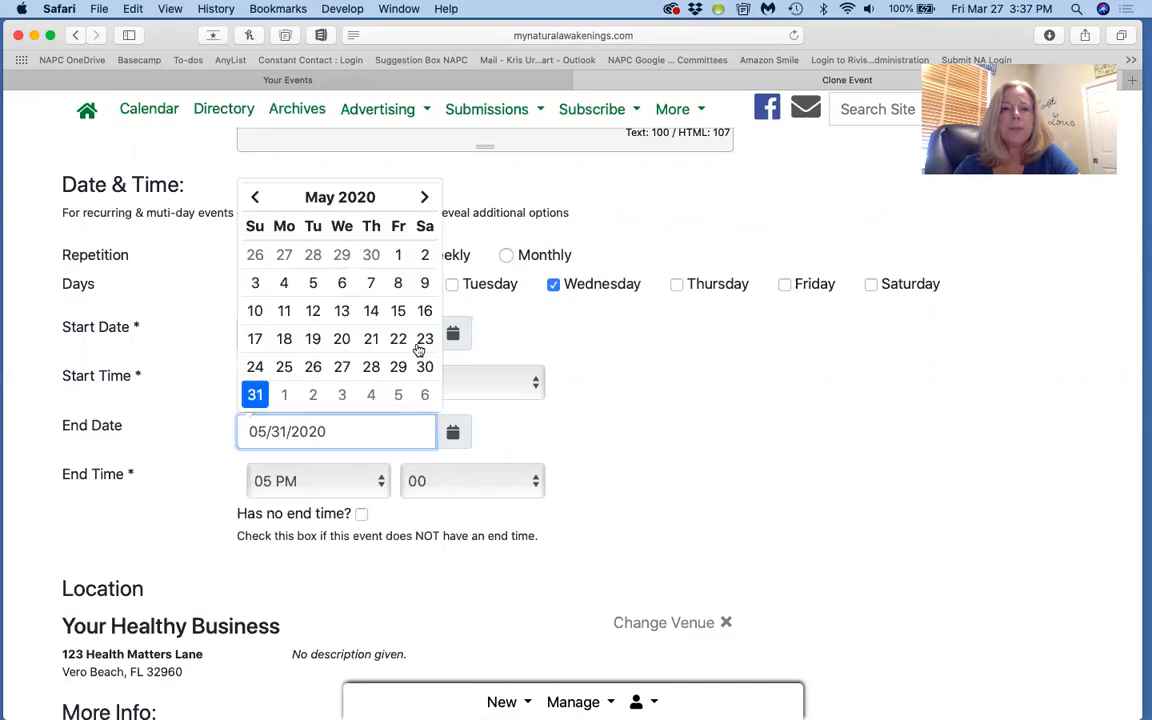
click(422, 199)
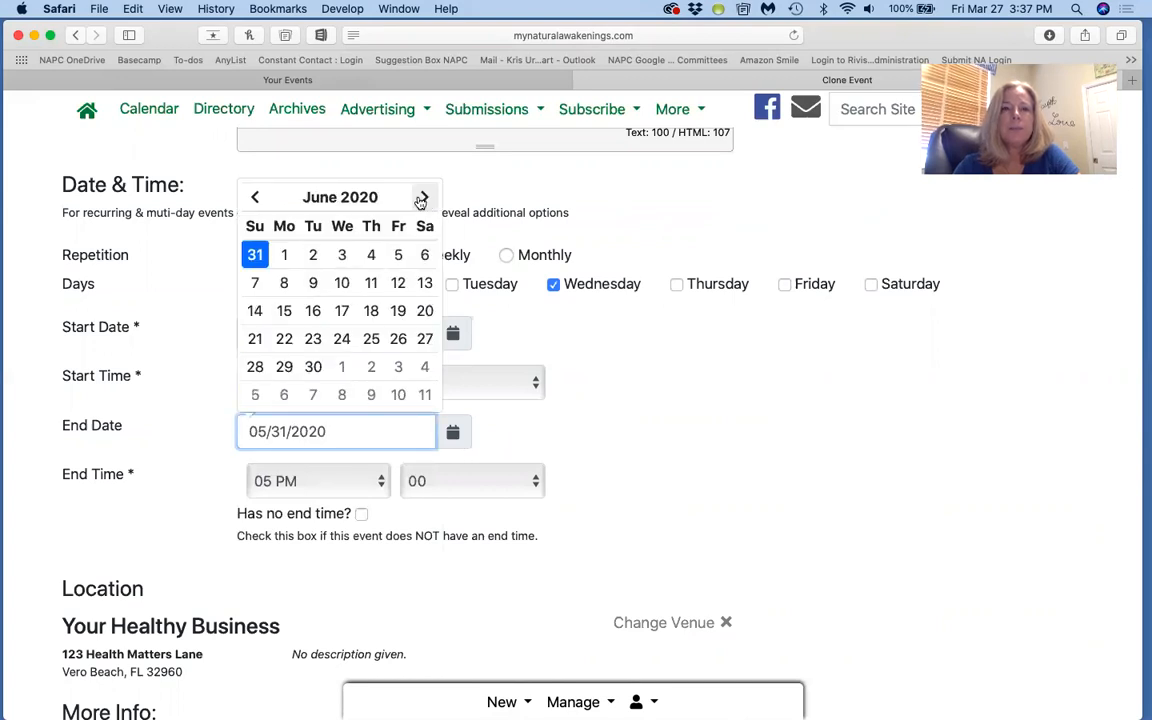
click(314, 368)
scroll(718, 509, down, 5)
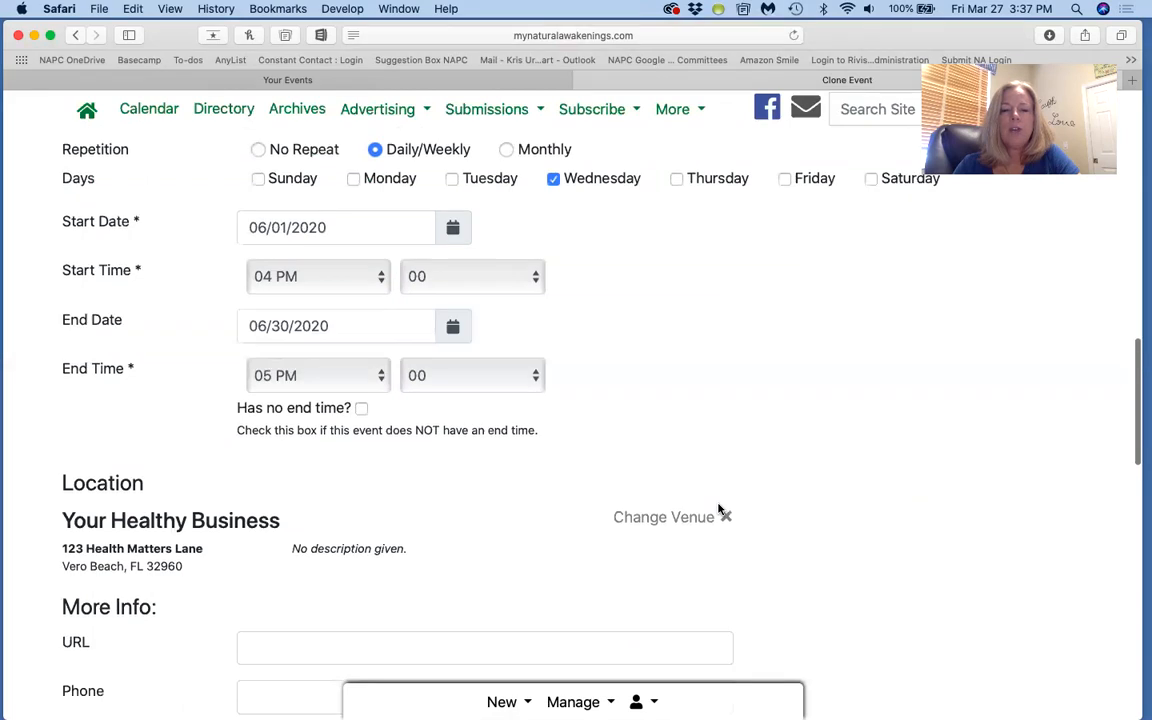
scroll(718, 509, down, 15)
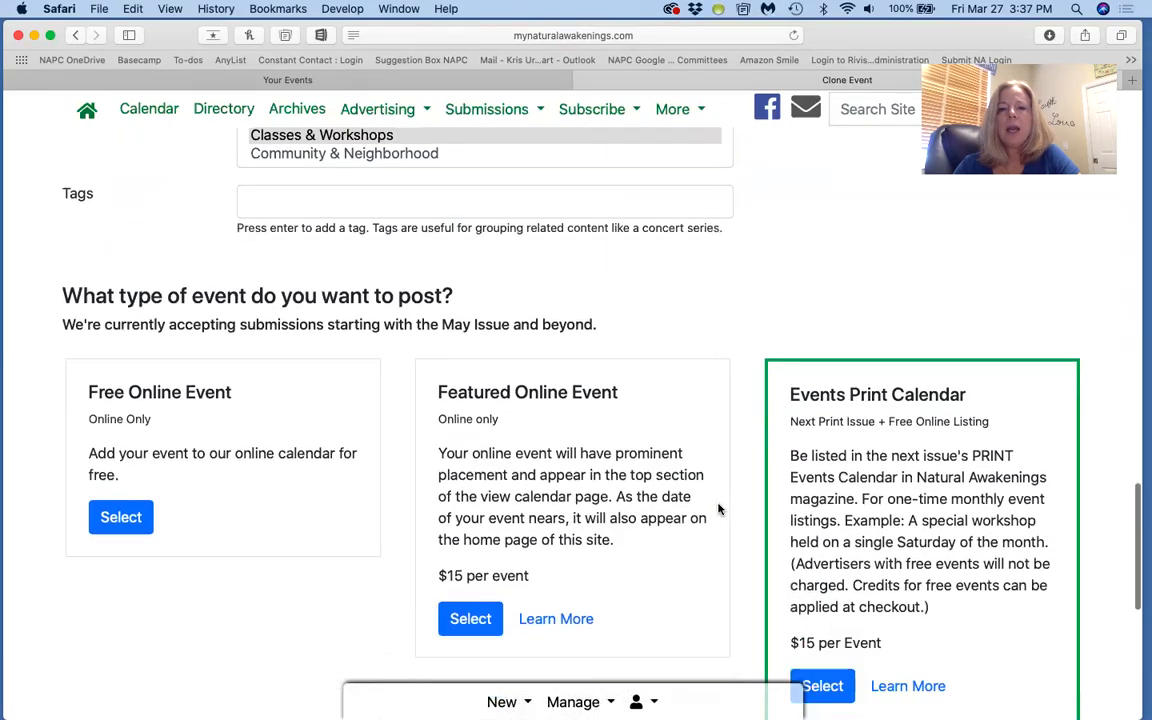
Step: Choose the Ongoing Print Calendar listing for the cloned event and enter the print description "input my print description here."
scroll(718, 509, down, 4)
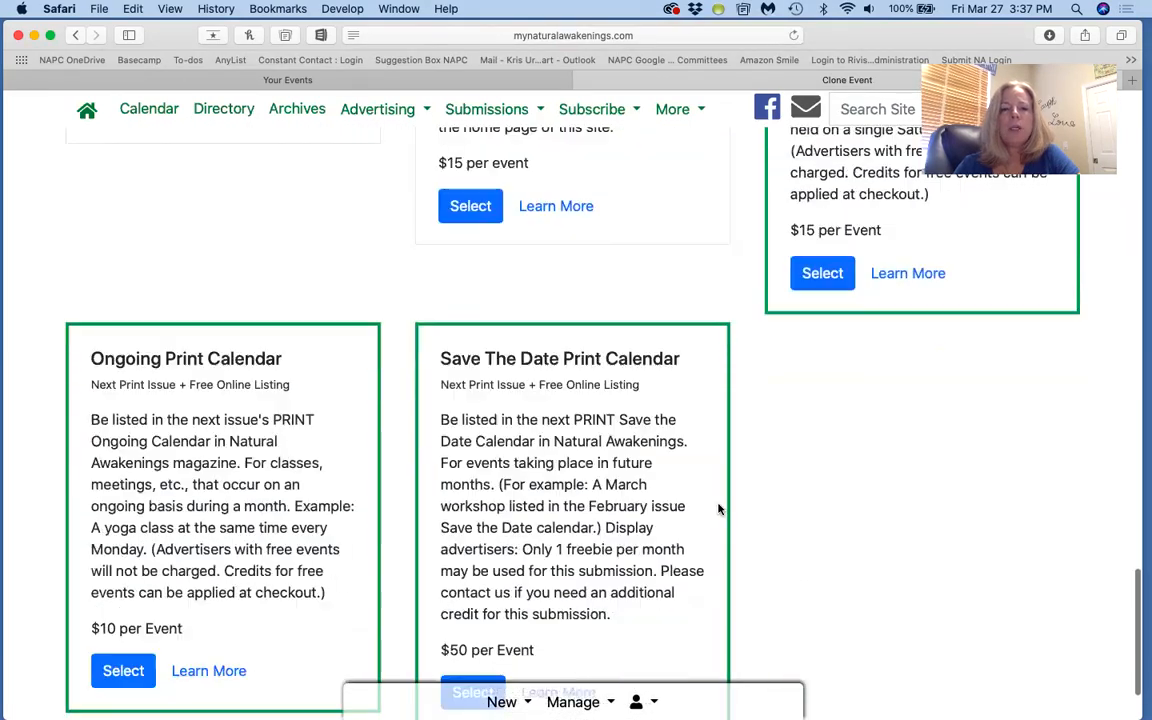
click(113, 680)
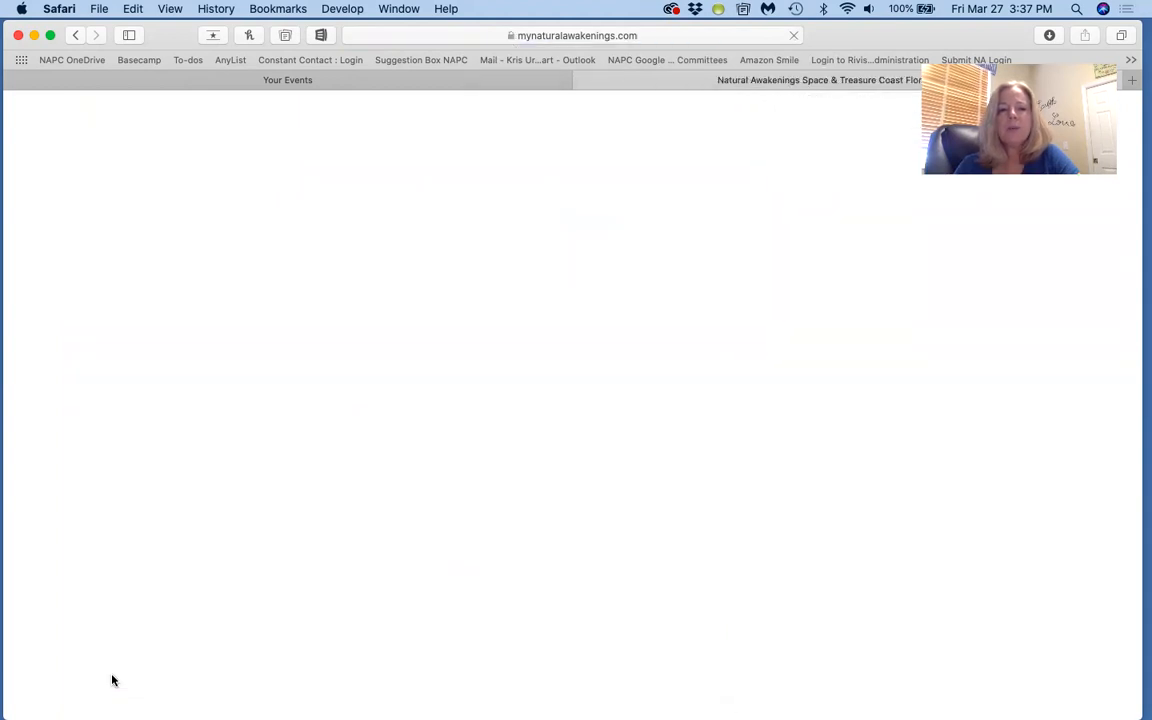
click(160, 488)
text(input my print description here.)
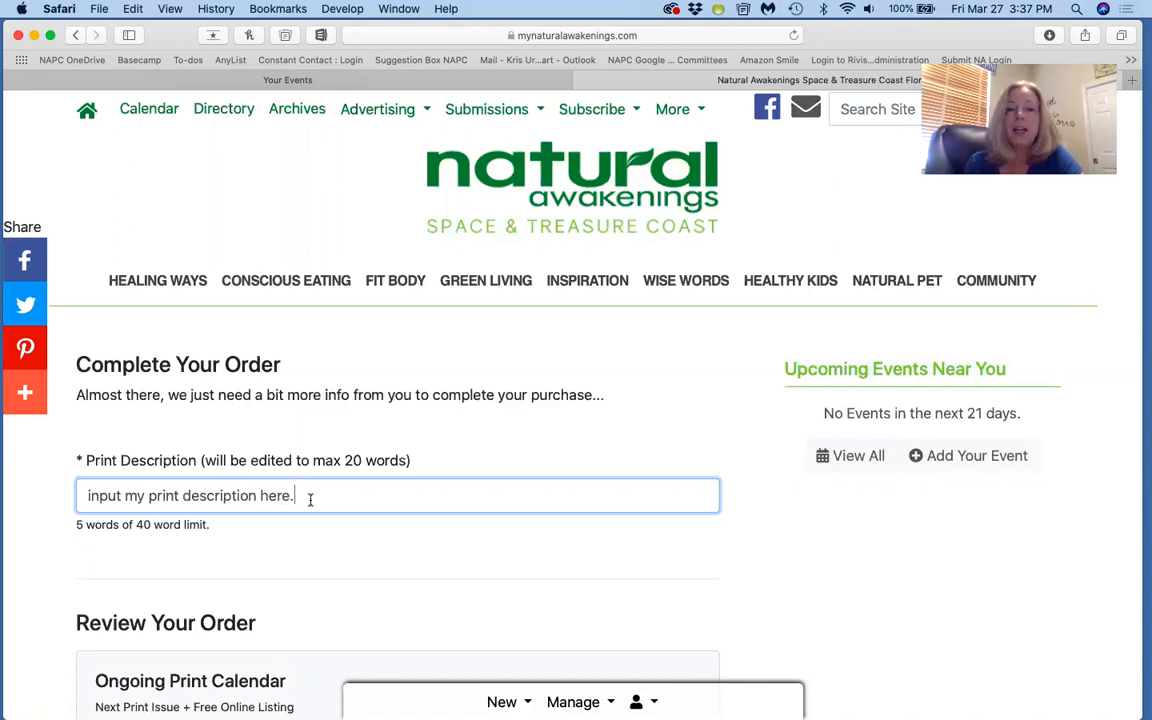
Step: Apply an available free item to the Ongoing Print Calendar order and complete the order
scroll(643, 545, down, 3)
scroll(645, 546, down, 8)
scroll(645, 546, down, 2)
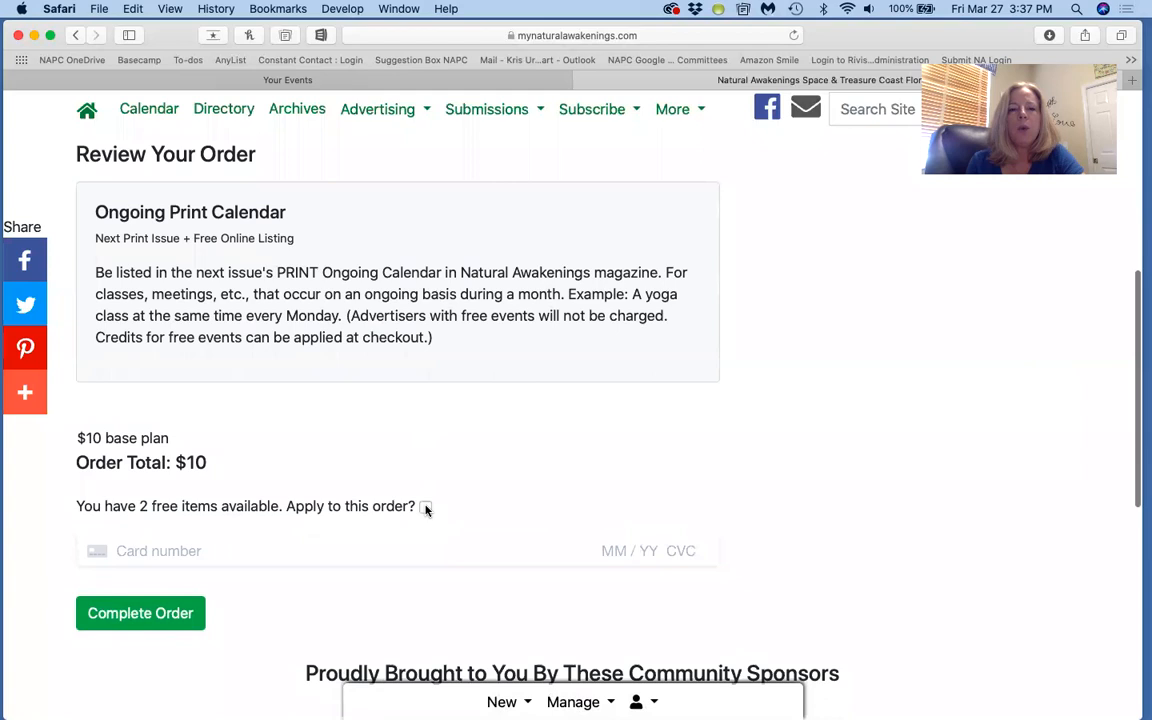
click(425, 507)
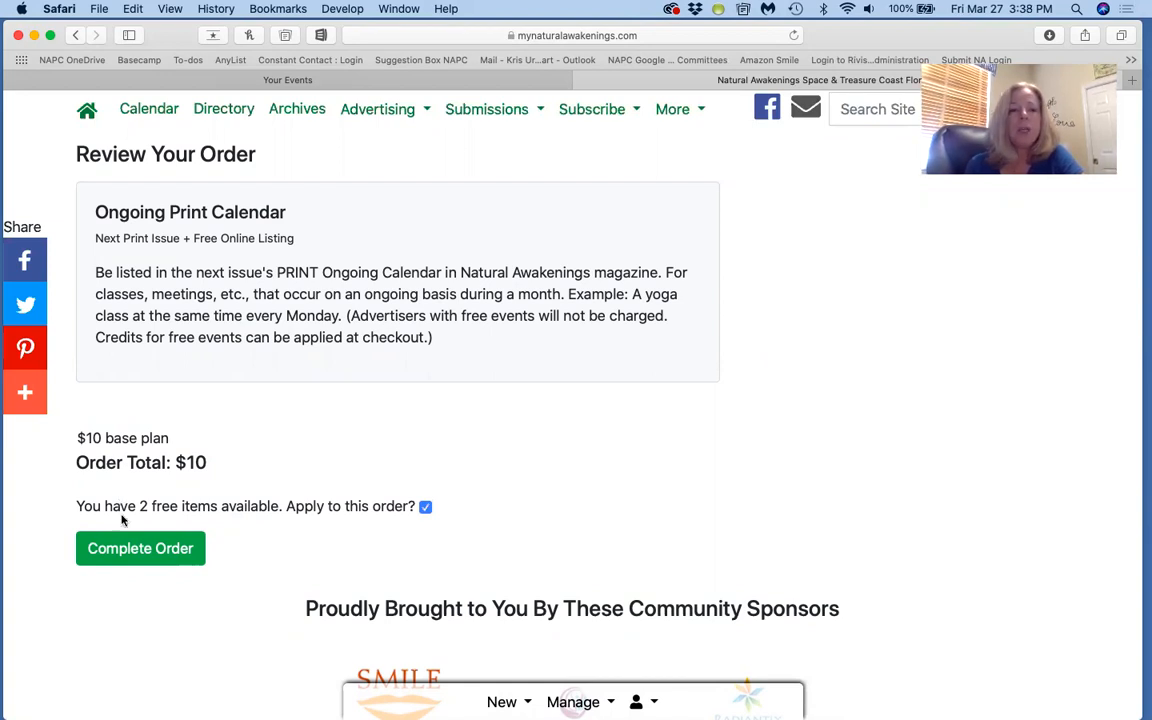
click(130, 548)
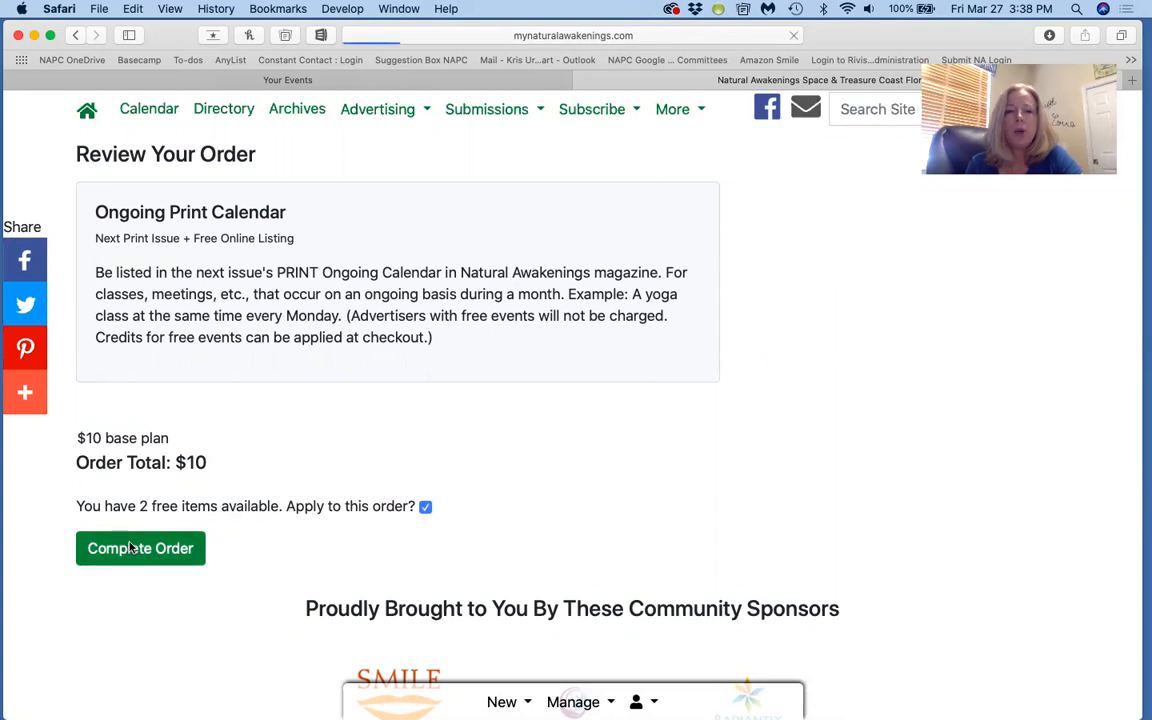